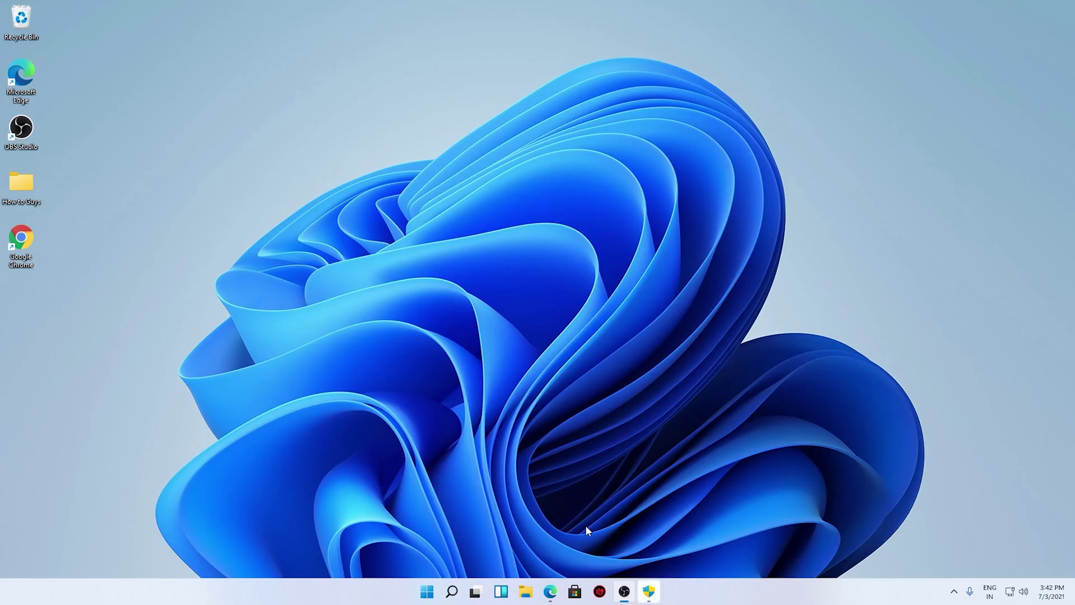
Return to the Luminar AI browser page and preview the finished purple-sky edit of the photo
{"action": "left_click", "coordinate": [551, 596]}
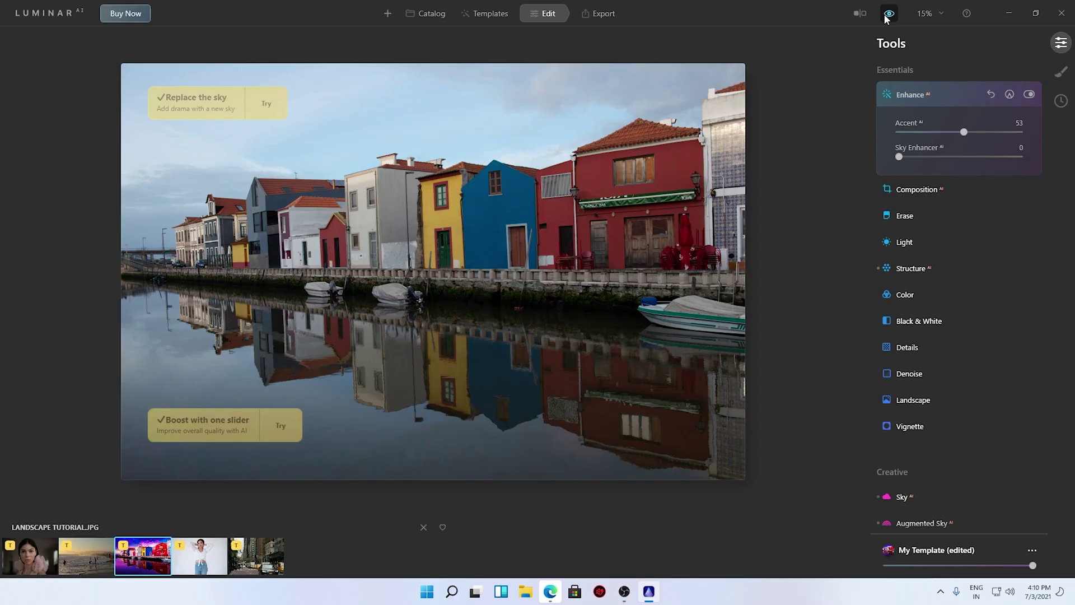
{"action": "left_click", "coordinate": [887, 18]}
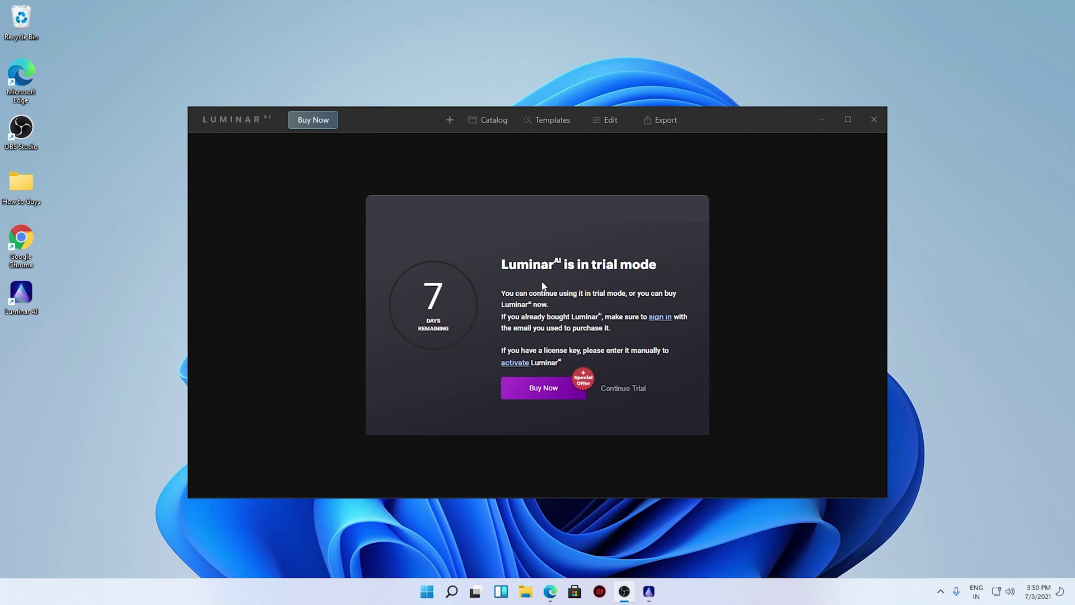
Continue the trial and open Landscape tutorial.jpg from the catalog in a maximized window
{"action": "left_click", "coordinate": [623, 388]}
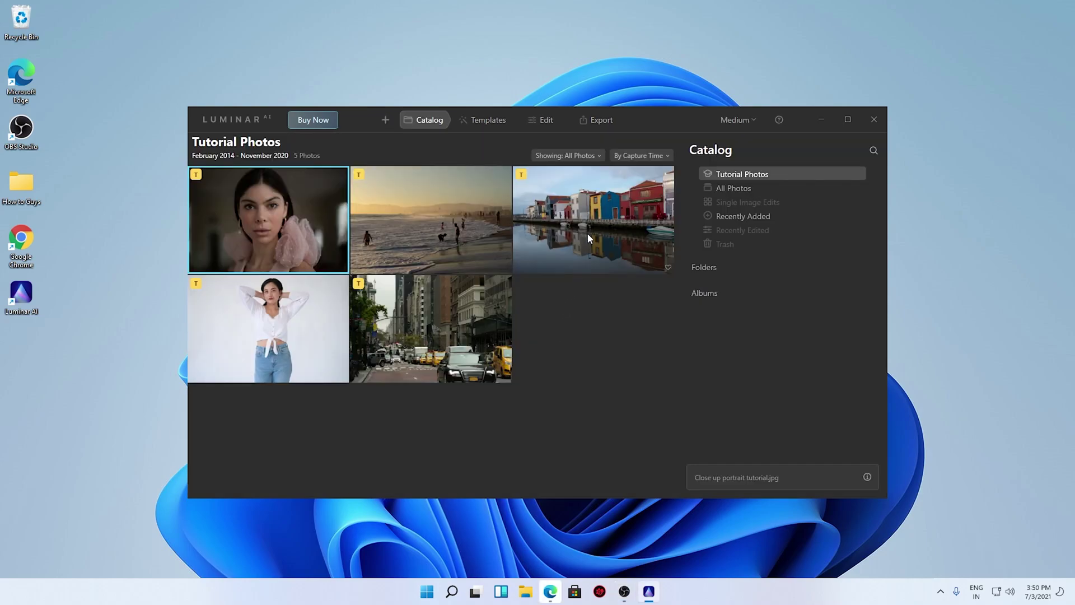
{"action": "left_click", "coordinate": [587, 233]}
{"action": "double_click", "coordinate": [575, 220]}
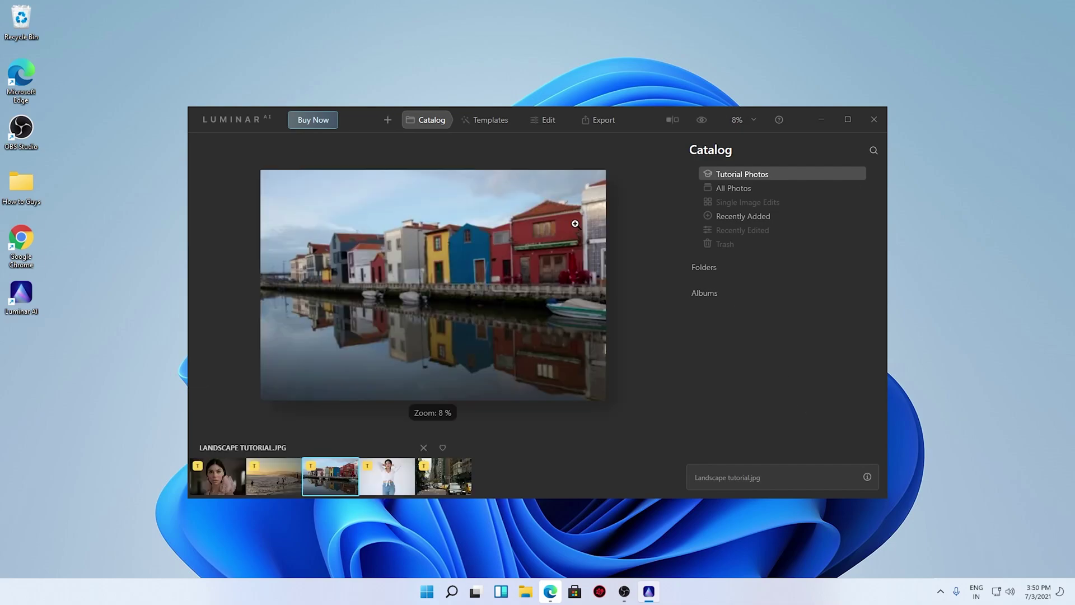
{"action": "left_click", "coordinate": [846, 120]}
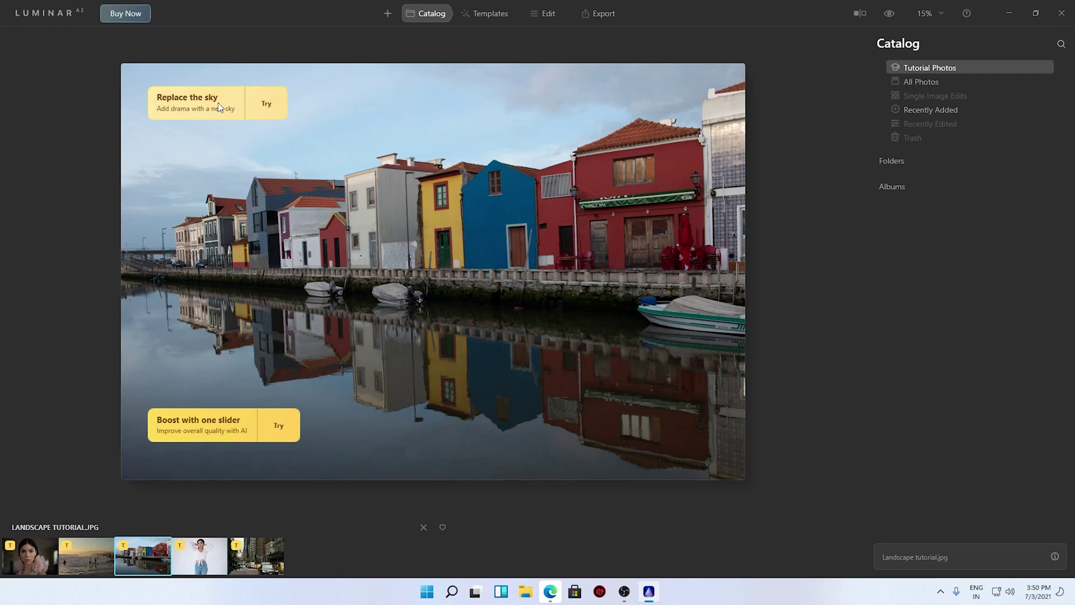
Start Sky Replacement and try the Dramatic Sunset 6 sky
{"action": "left_click", "coordinate": [261, 105]}
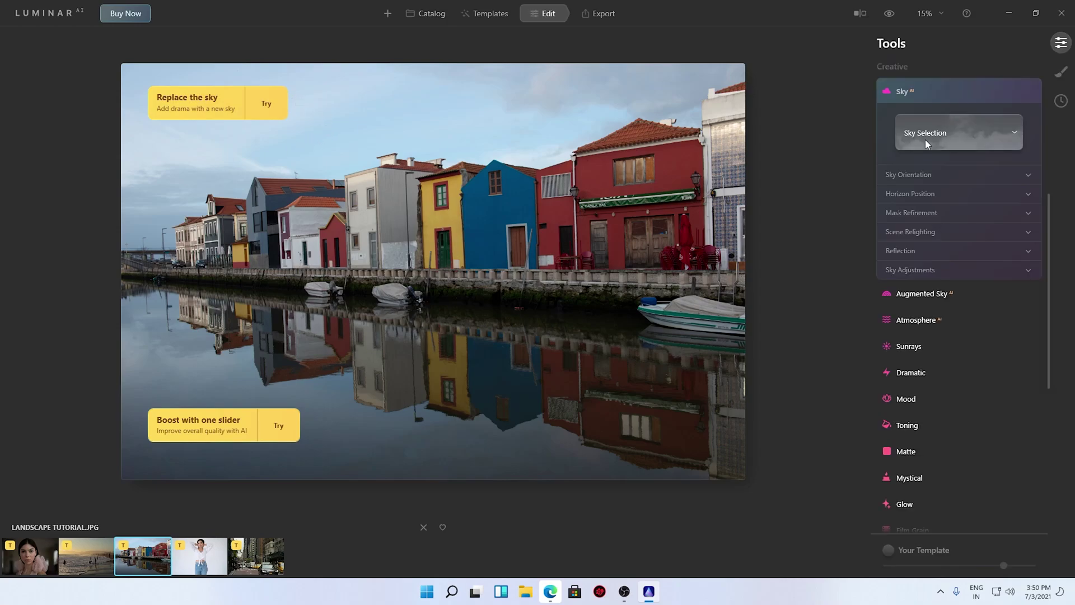
{"action": "left_click", "coordinate": [925, 139]}
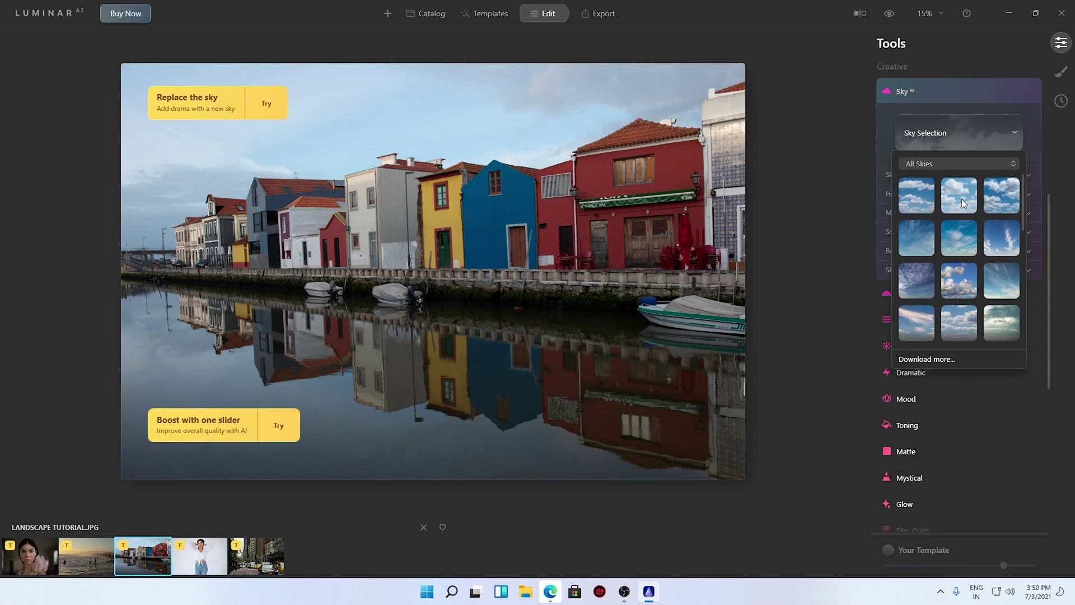
{"action": "scroll", "coordinate": [962, 199], "scroll_direction": "down", "scroll_amount": 5}
{"action": "scroll", "coordinate": [980, 285], "scroll_direction": "down", "scroll_amount": 1}
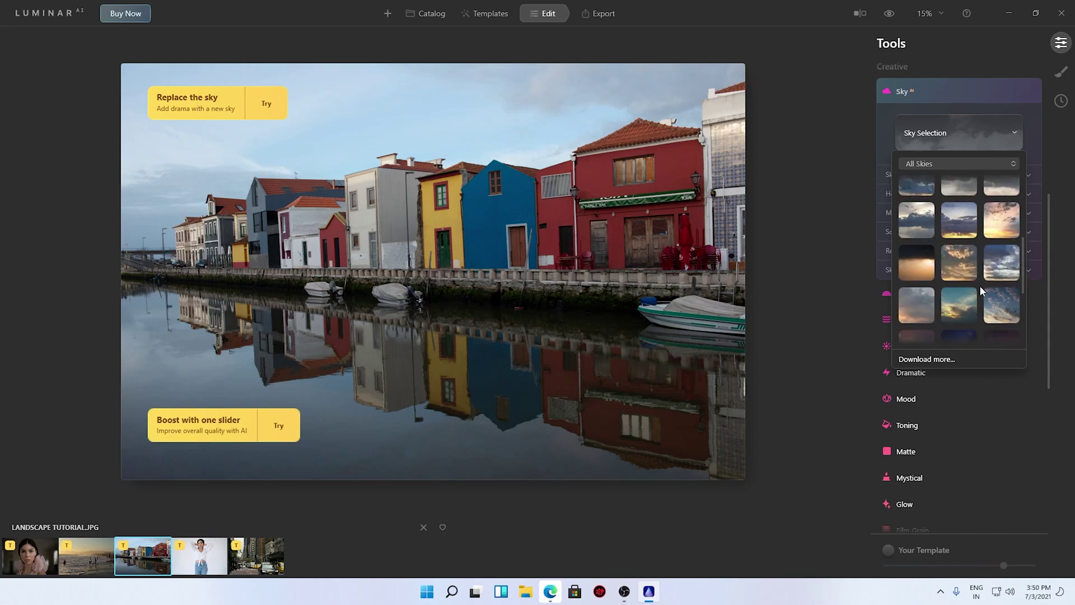
{"action": "left_click", "coordinate": [959, 305]}
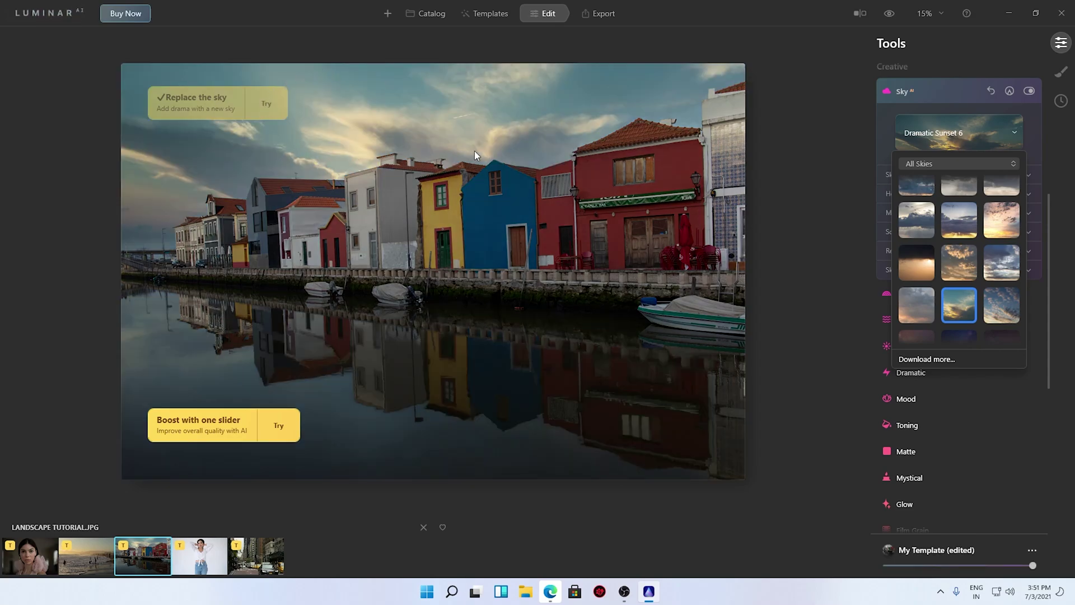
Try the pink Sunset Clouds 2 sky, then settle on Sunset Clouds 3
{"action": "left_click", "coordinate": [707, 140]}
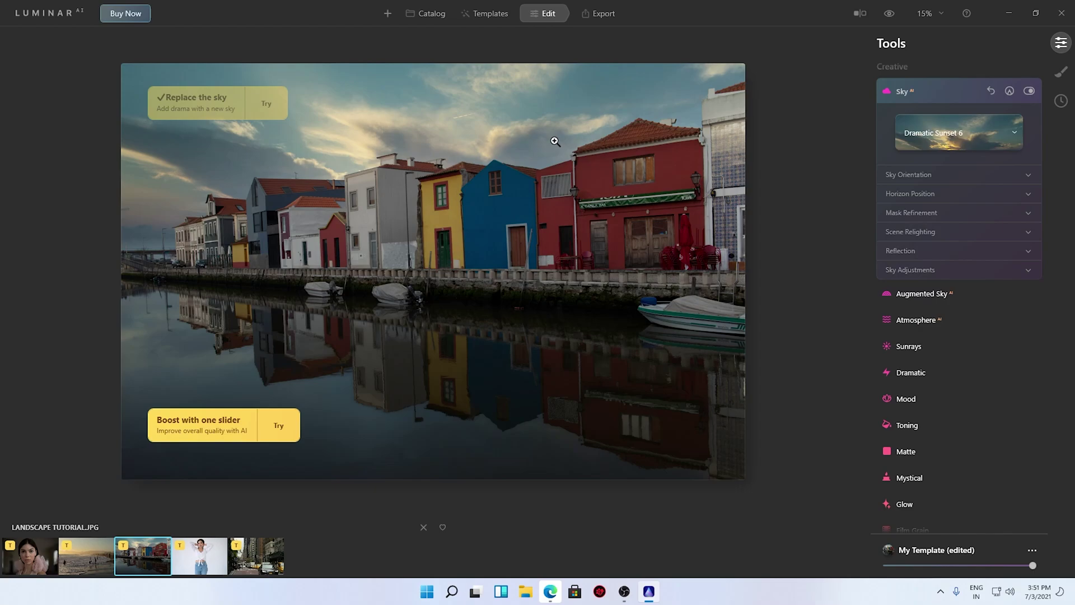
{"action": "left_click", "coordinate": [959, 133]}
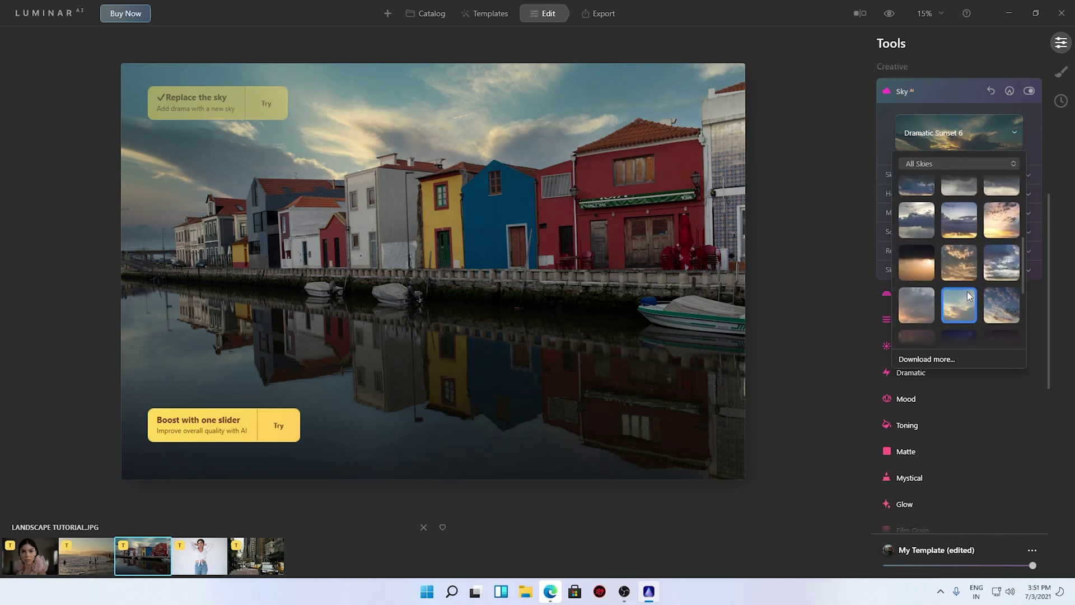
{"action": "scroll", "coordinate": [903, 305], "scroll_direction": "down", "scroll_amount": 5}
{"action": "left_click", "coordinate": [919, 322]}
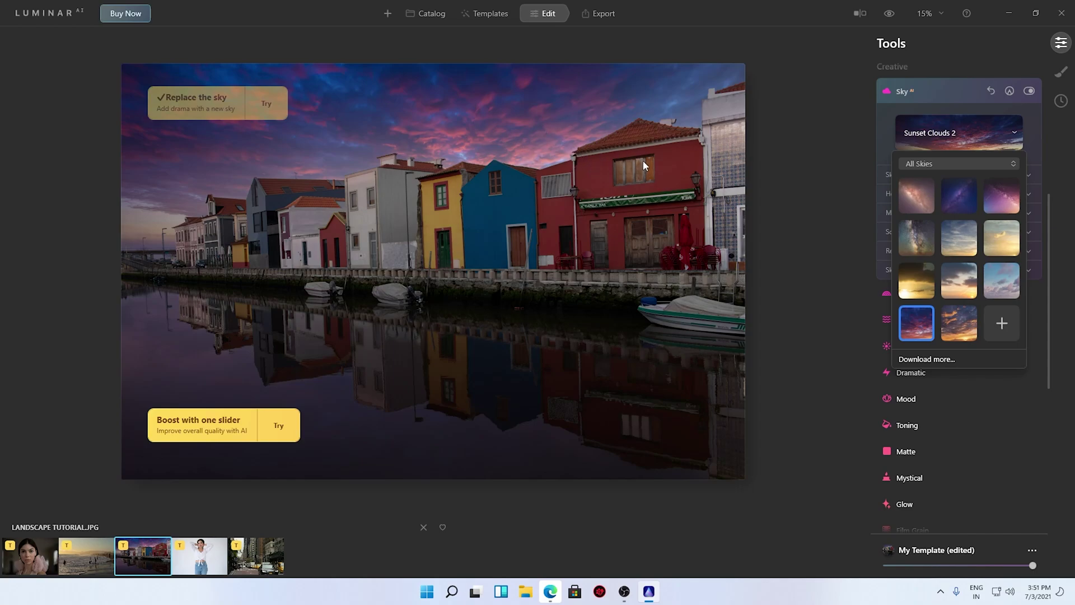
{"action": "left_click", "coordinate": [970, 321]}
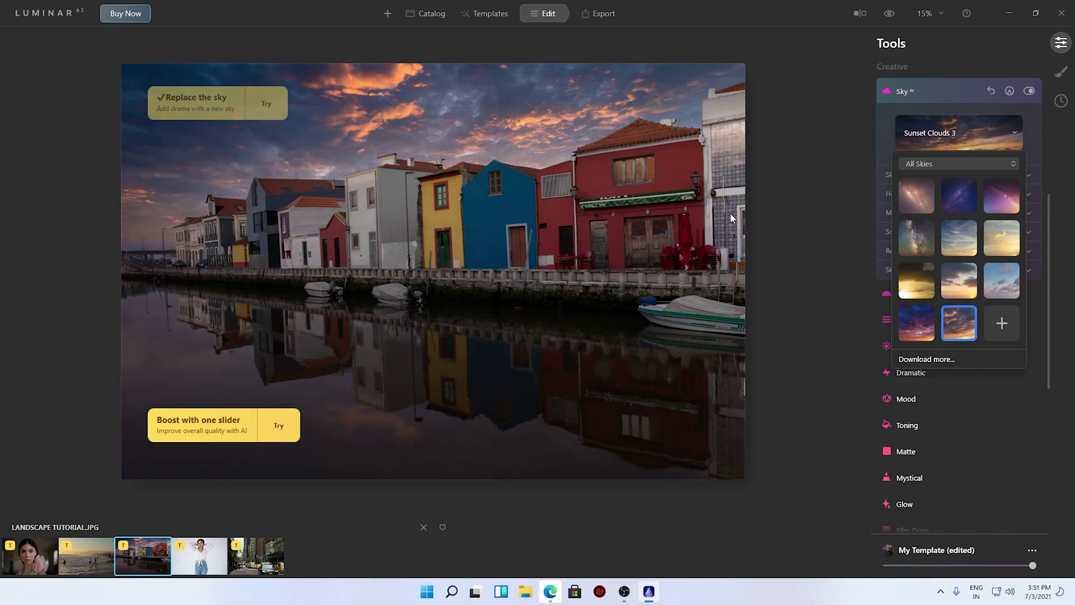
Zoom to 100% to inspect the sky edges along the red house's roofline
{"action": "double_click", "coordinate": [602, 143]}
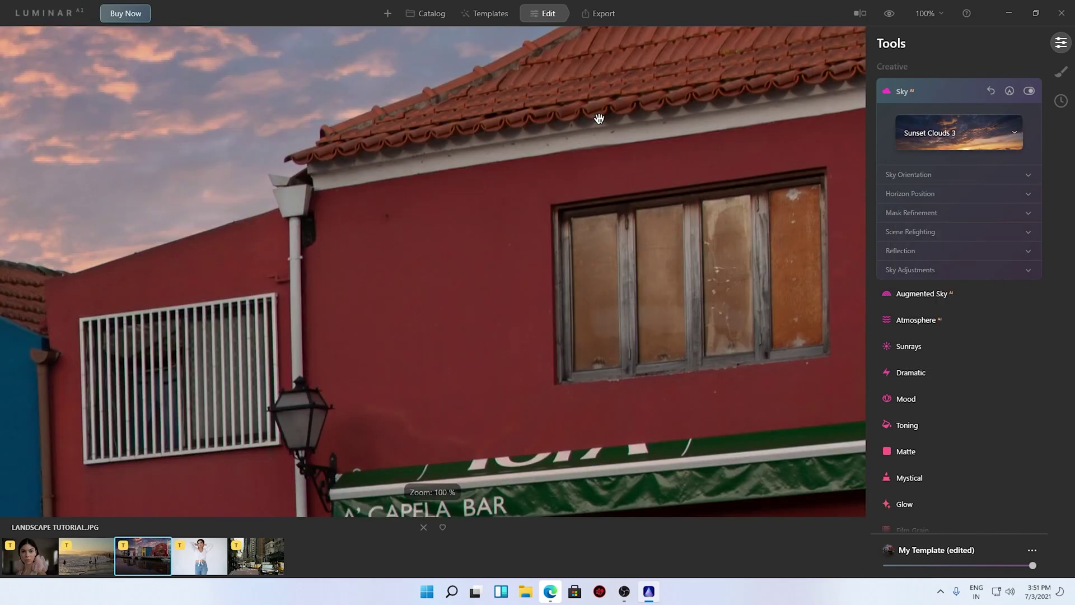
{"action": "left_click_drag", "start_coordinate": [596, 116], "coordinate": [484, 267]}
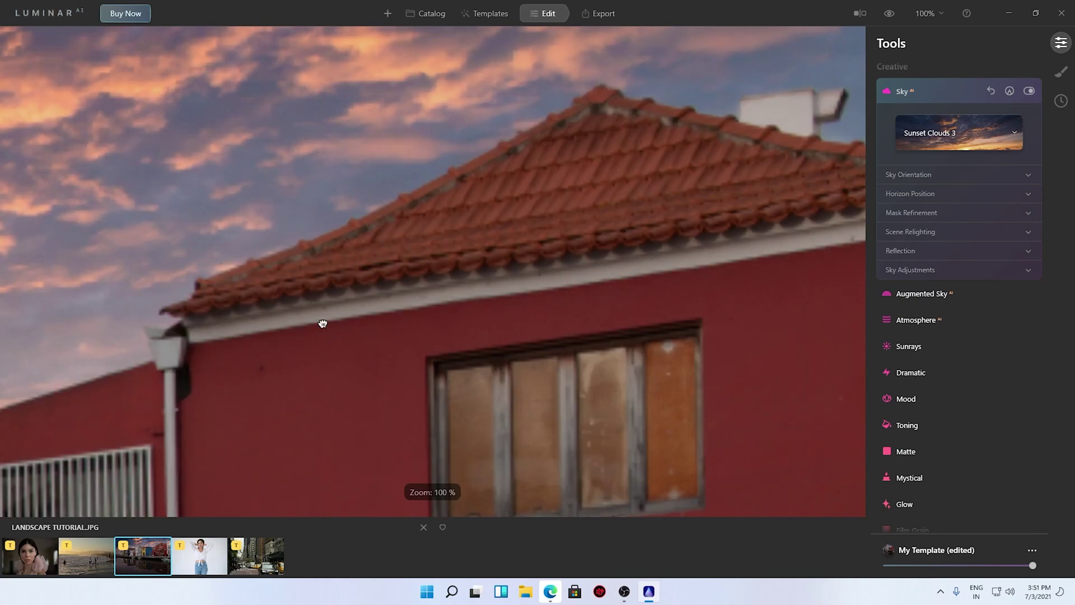
{"action": "double_click", "coordinate": [470, 256]}
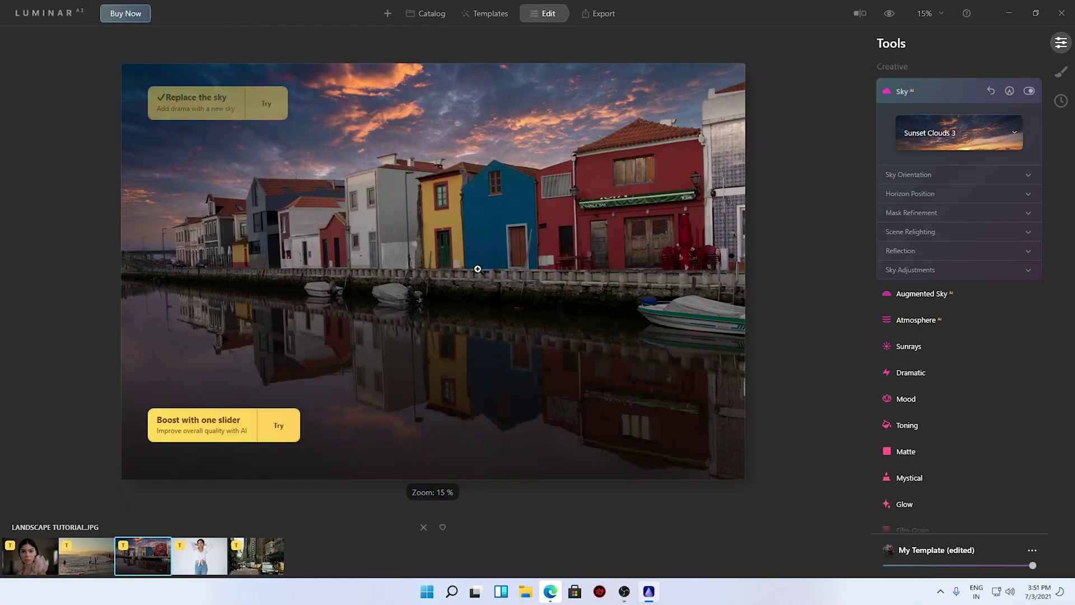
{"action": "scroll", "coordinate": [252, 203], "scroll_direction": "up", "scroll_amount": 2}
{"action": "left_click_drag", "start_coordinate": [270, 199], "coordinate": [552, 241]}
{"action": "scroll", "coordinate": [558, 233], "scroll_direction": "up", "scroll_amount": 3}
{"action": "scroll", "coordinate": [558, 233], "scroll_direction": "up", "scroll_amount": 1}
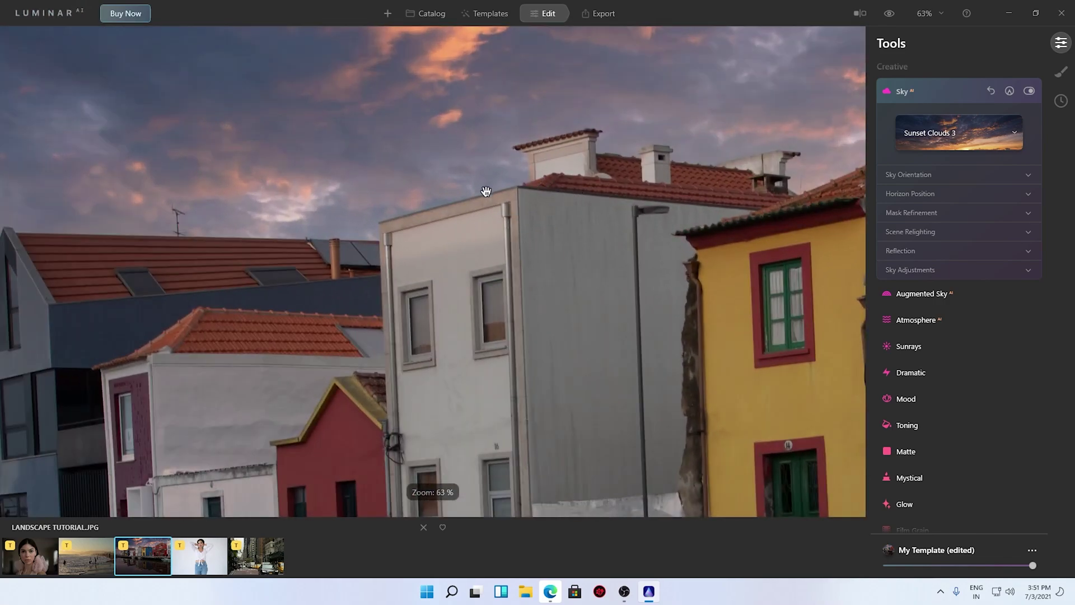
{"action": "scroll", "coordinate": [451, 238], "scroll_direction": "down", "scroll_amount": 5}
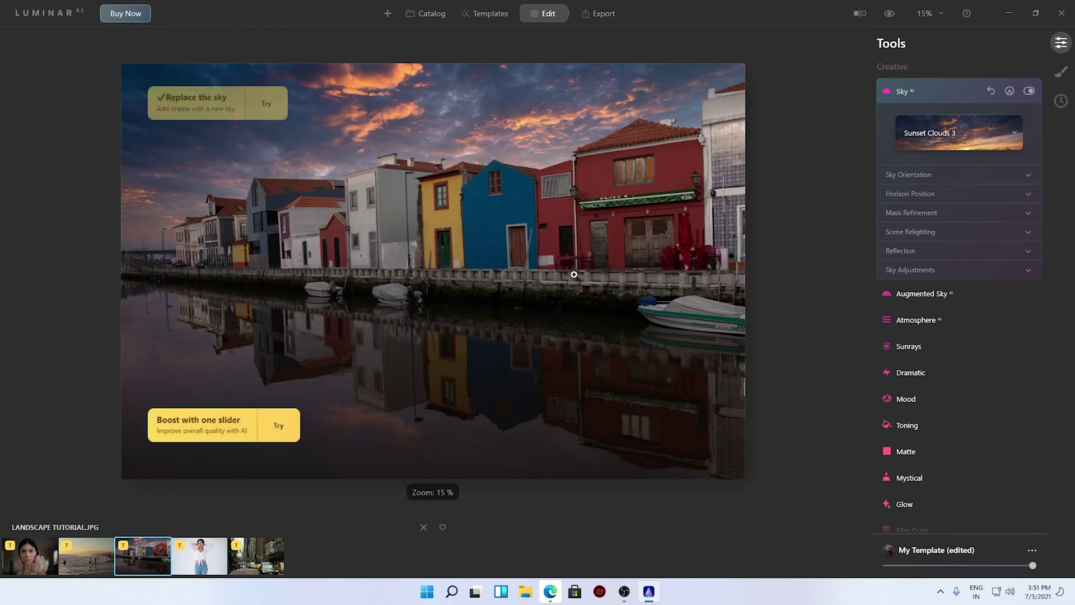
Try the Galaxy 2 and Blue Sky 1 skies, then choose Blue Sky 8
{"action": "left_click", "coordinate": [960, 128]}
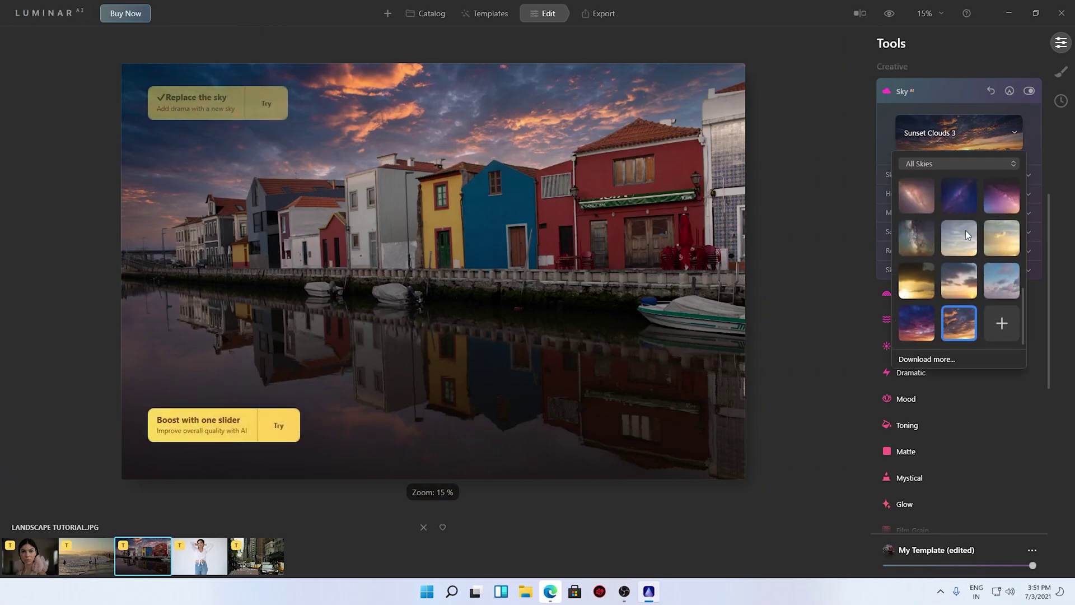
{"action": "left_click", "coordinate": [952, 196]}
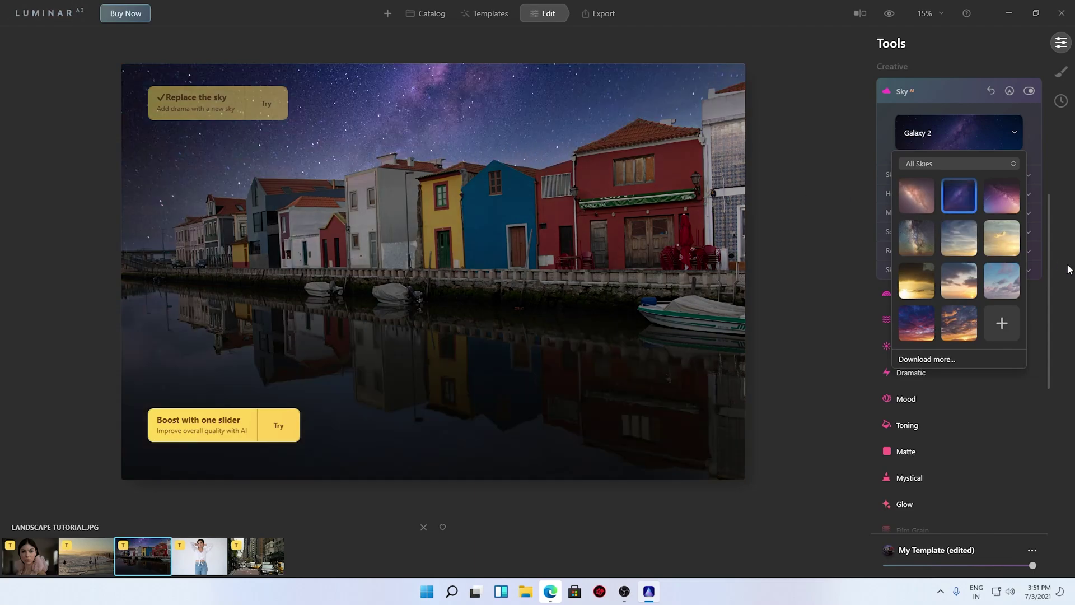
{"action": "scroll", "coordinate": [960, 252], "scroll_direction": "up", "scroll_amount": 5}
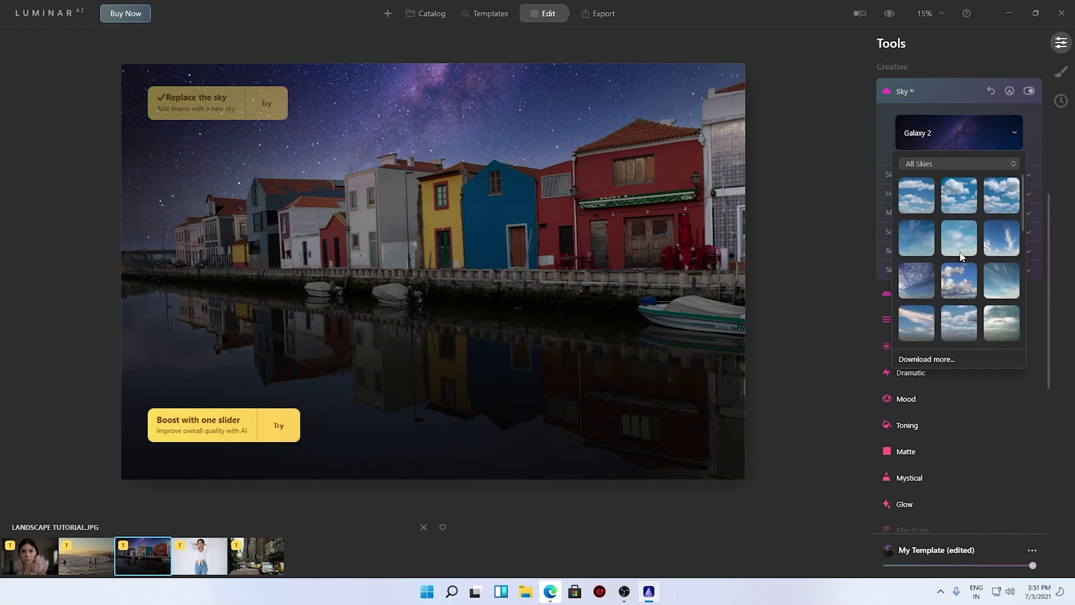
{"action": "left_click", "coordinate": [925, 211]}
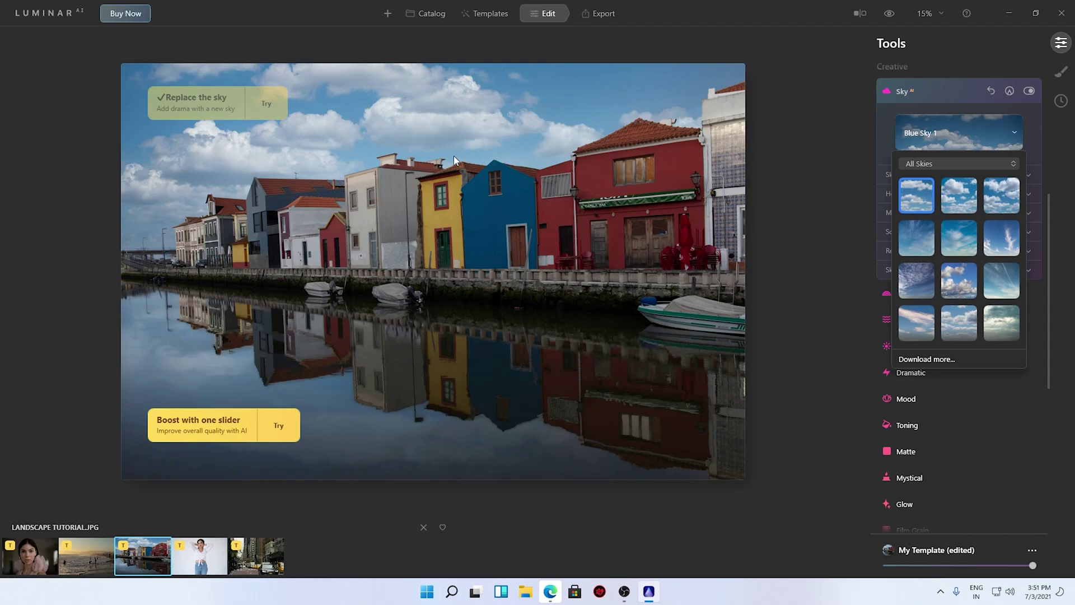
{"action": "left_click", "coordinate": [954, 283]}
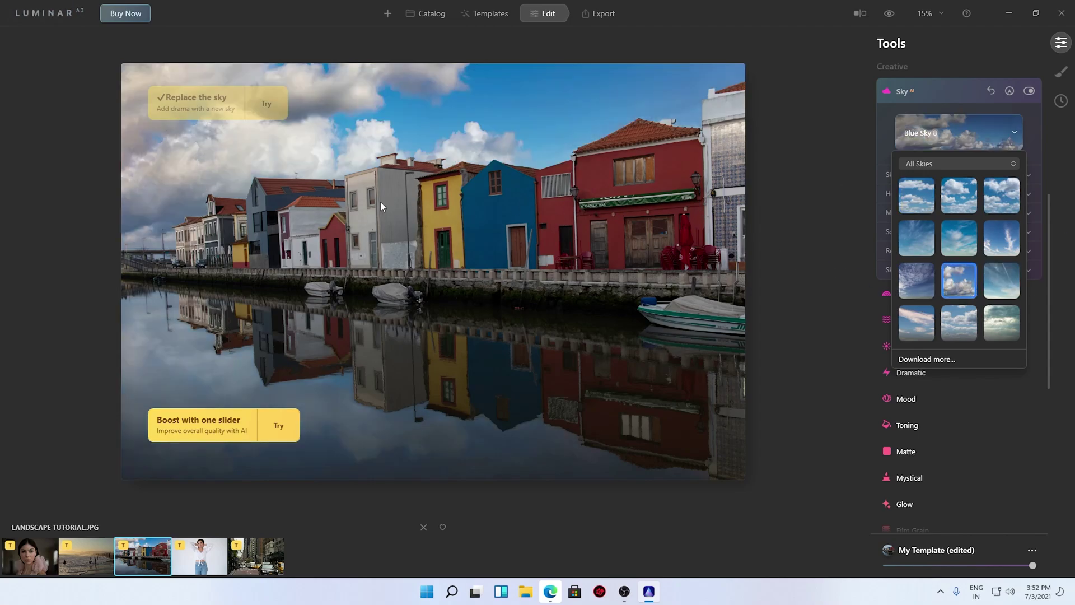
Zoom in to inspect the clouds above the roofs and houses, then zoom back out
{"action": "scroll", "coordinate": [294, 184], "scroll_direction": "up", "scroll_amount": 5}
{"action": "left_click_drag", "start_coordinate": [241, 136], "coordinate": [599, 304]}
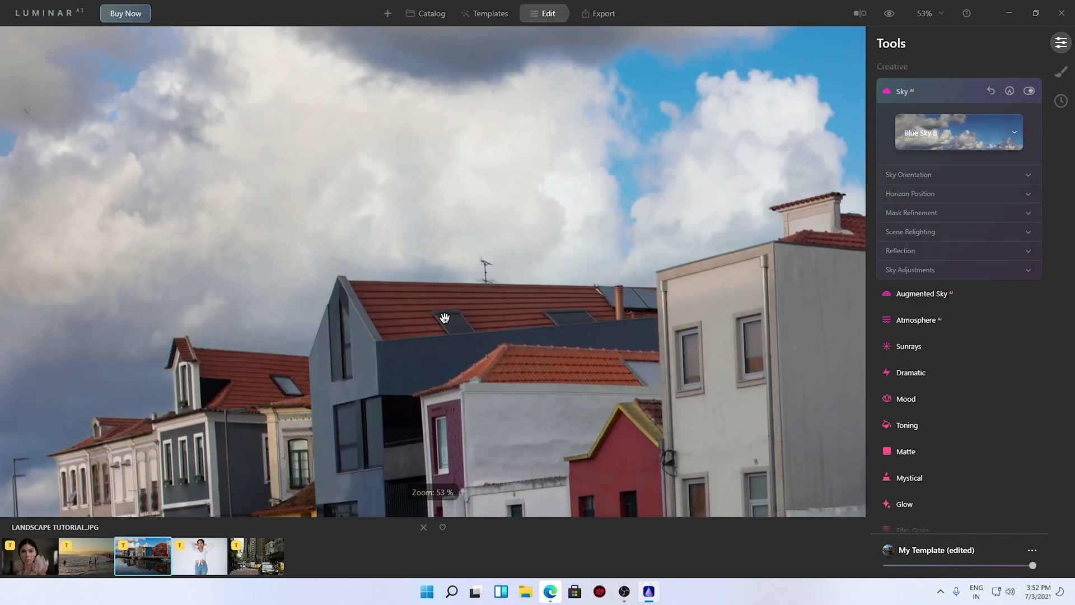
{"action": "scroll", "coordinate": [442, 316], "scroll_direction": "up", "scroll_amount": 1}
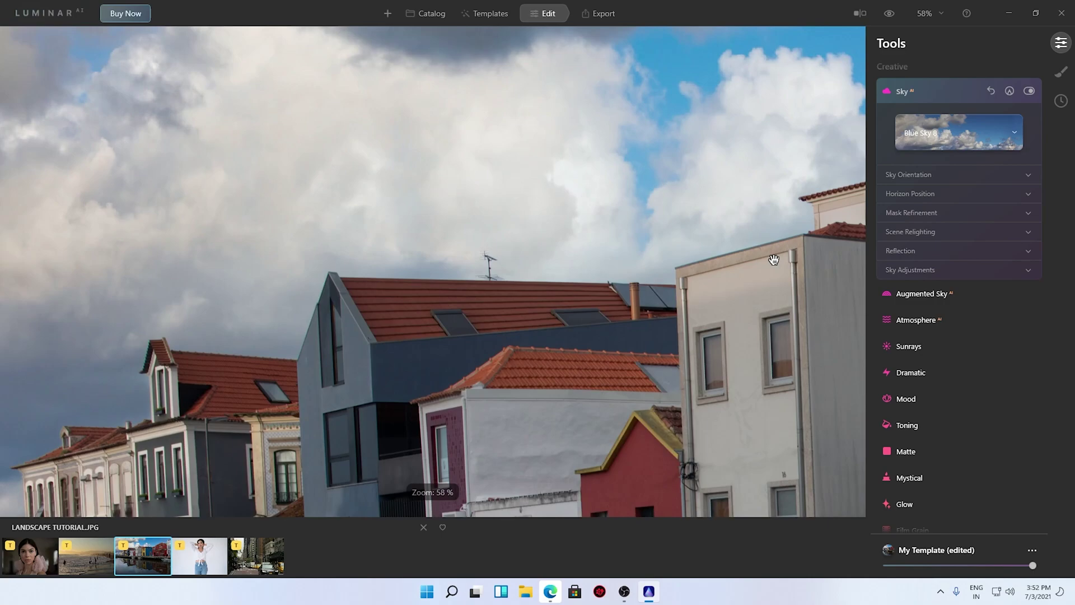
{"action": "left_click_drag", "start_coordinate": [756, 263], "coordinate": [471, 274]}
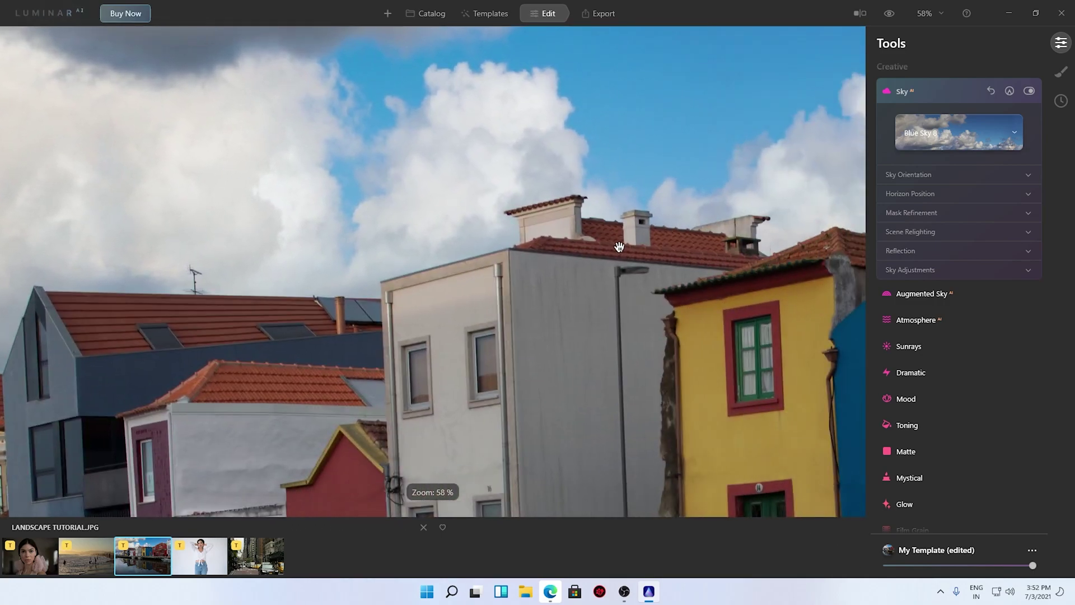
{"action": "scroll", "coordinate": [619, 240], "scroll_direction": "down", "scroll_amount": 8}
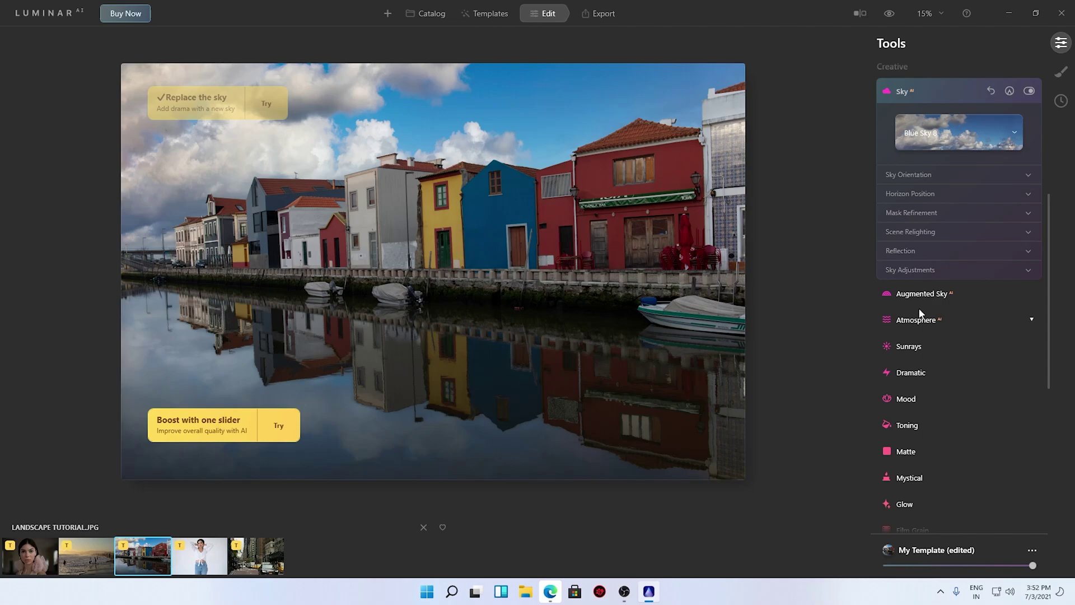
Leave the sky unchanged and add the Balloon 1 object through Augmented Sky
{"action": "left_click", "coordinate": [995, 123]}
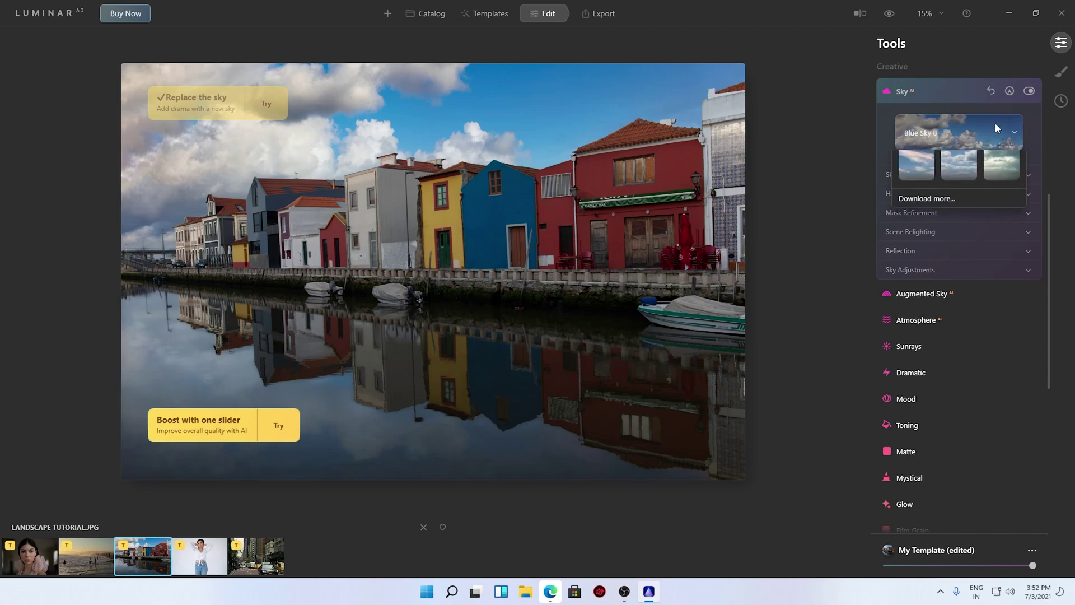
{"action": "left_click", "coordinate": [761, 347]}
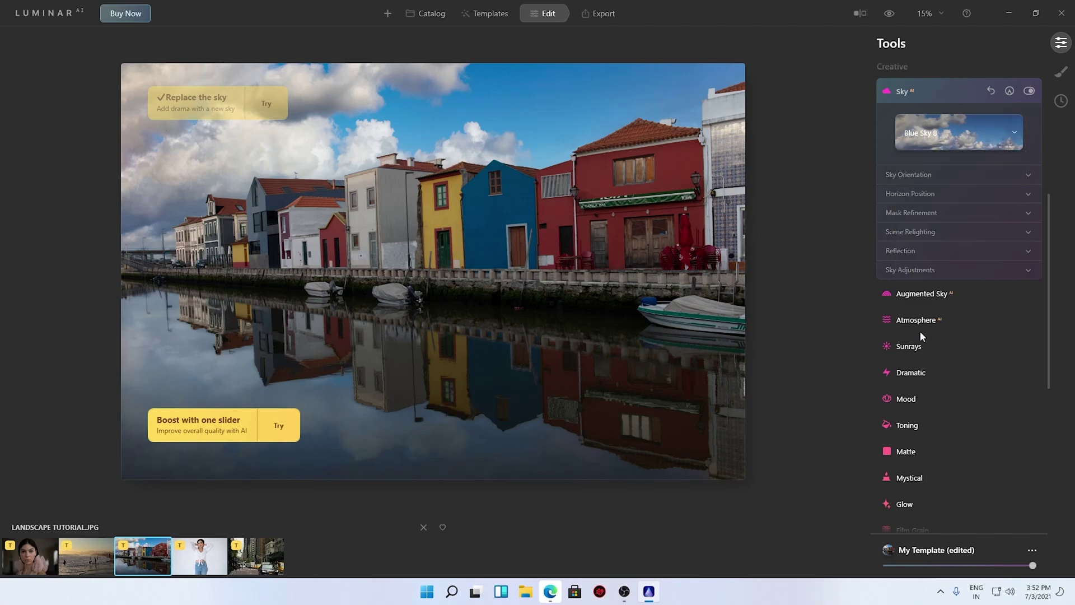
{"action": "left_click", "coordinate": [970, 293]}
{"action": "left_click", "coordinate": [945, 159]}
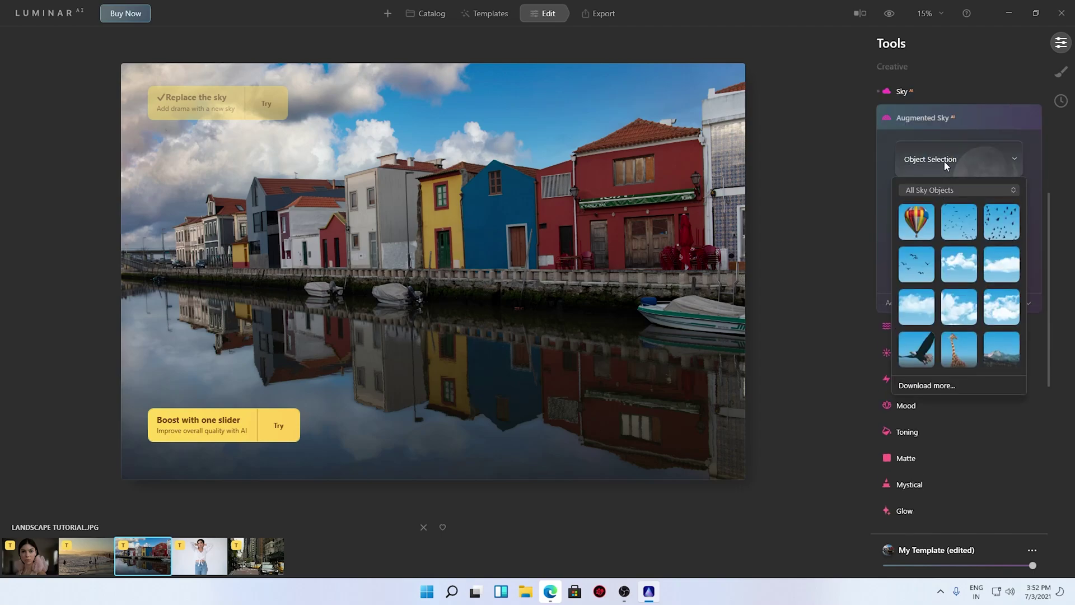
{"action": "left_click", "coordinate": [923, 214]}
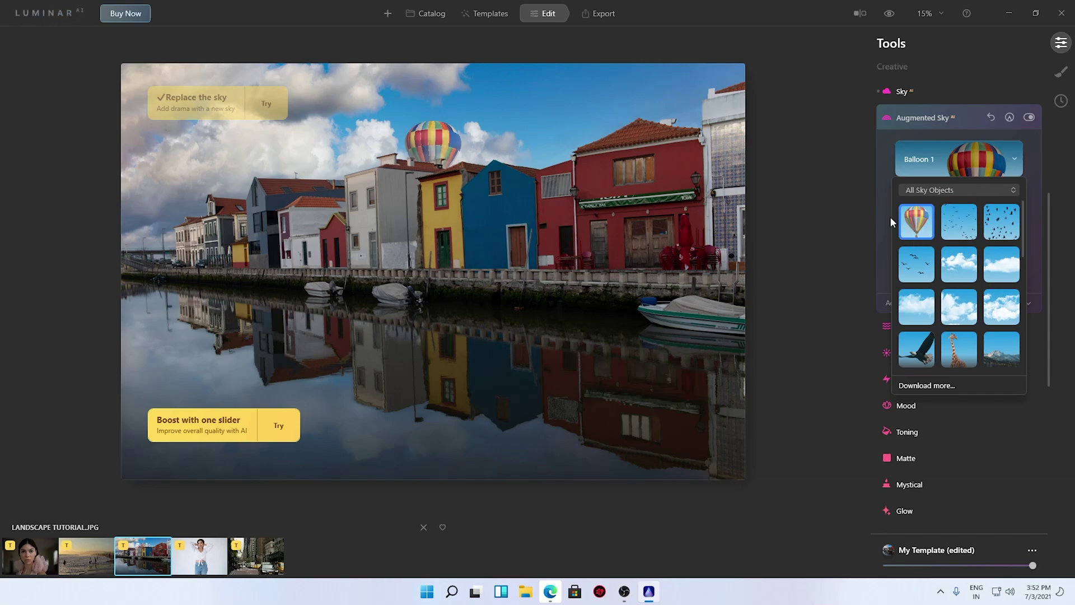
{"action": "left_click", "coordinate": [425, 140]}
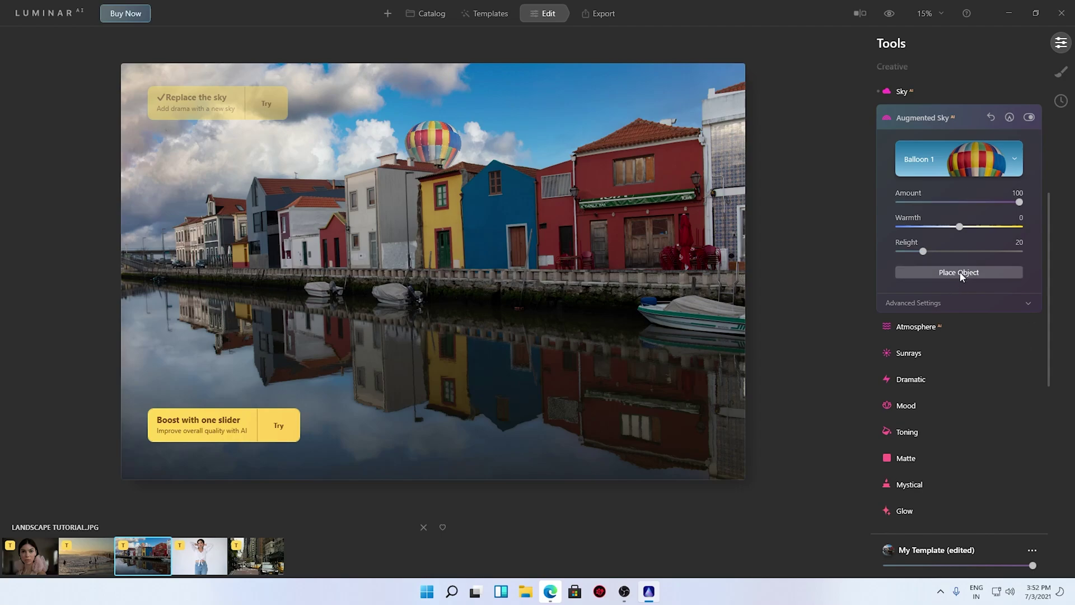
Swap the hot-air balloon for the Moon 1 sky object
{"action": "left_click", "coordinate": [952, 163]}
{"action": "scroll", "coordinate": [962, 255], "scroll_direction": "down", "scroll_amount": 10}
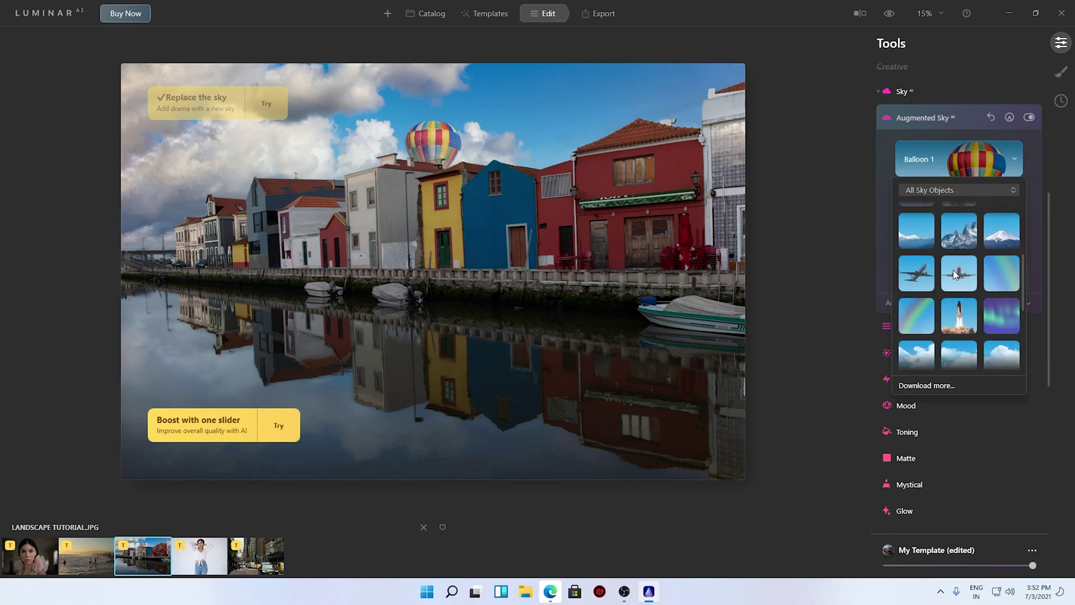
{"action": "scroll", "coordinate": [991, 262], "scroll_direction": "down", "scroll_amount": 3}
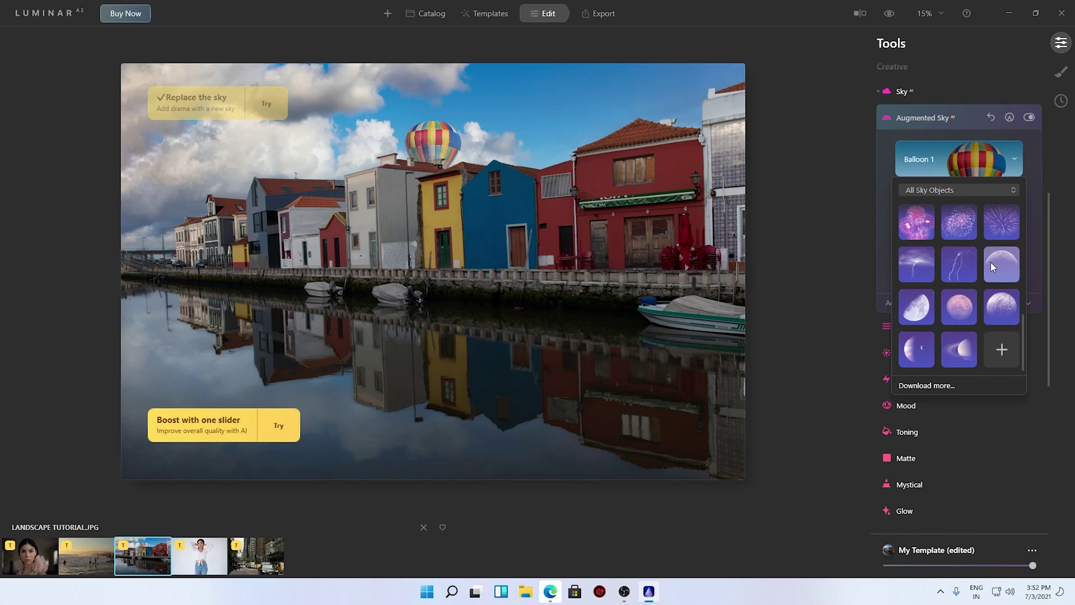
{"action": "left_click", "coordinate": [1013, 264]}
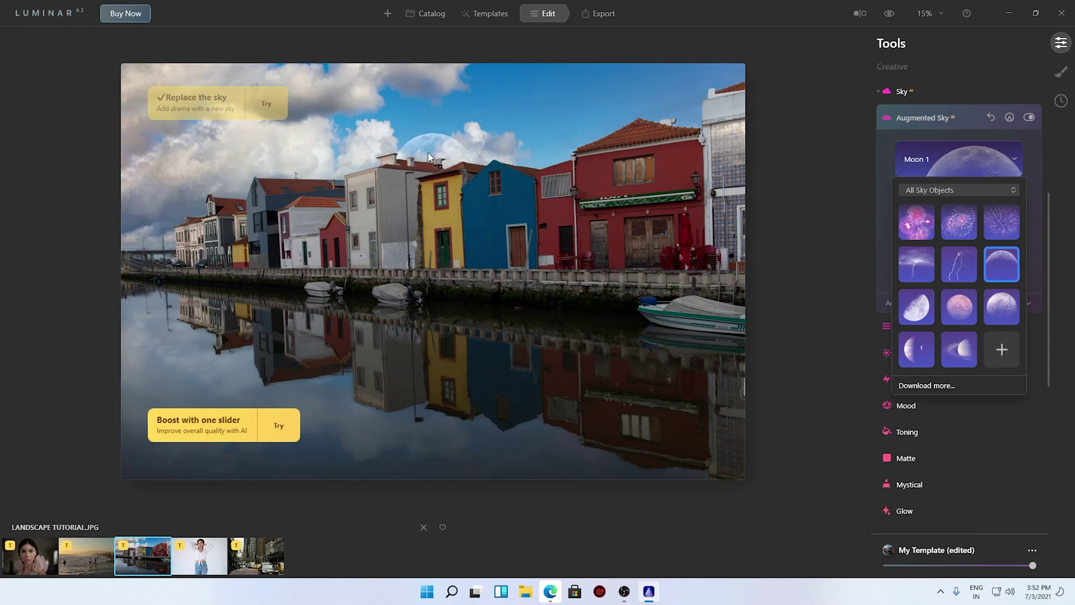
Swap the moon for Planet 4, then test a strong Atmosphere haze and leave it off
{"action": "left_click", "coordinate": [955, 344]}
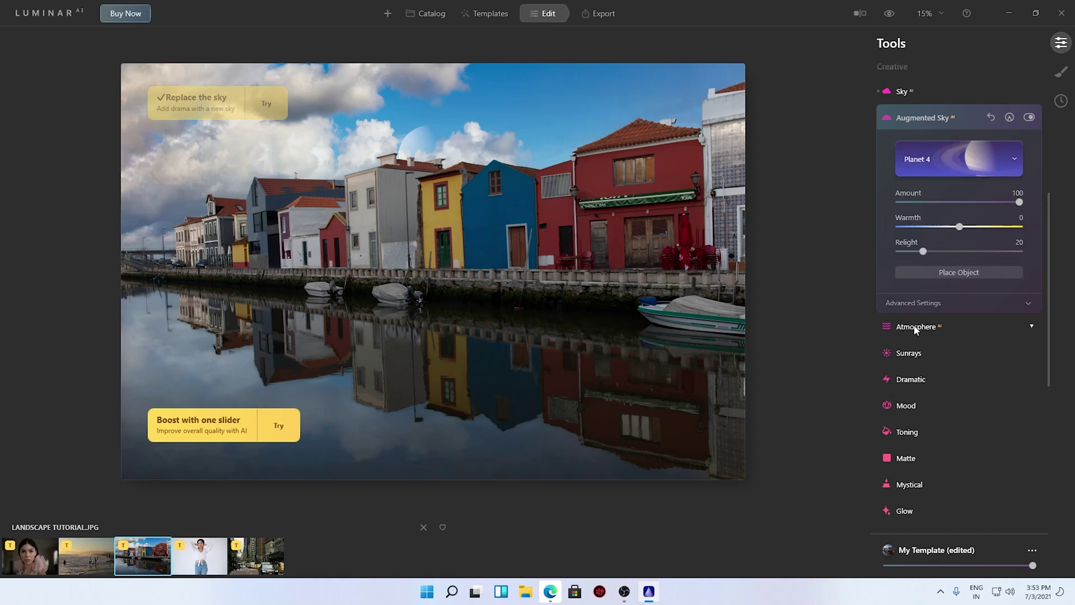
{"action": "left_click", "coordinate": [916, 328]}
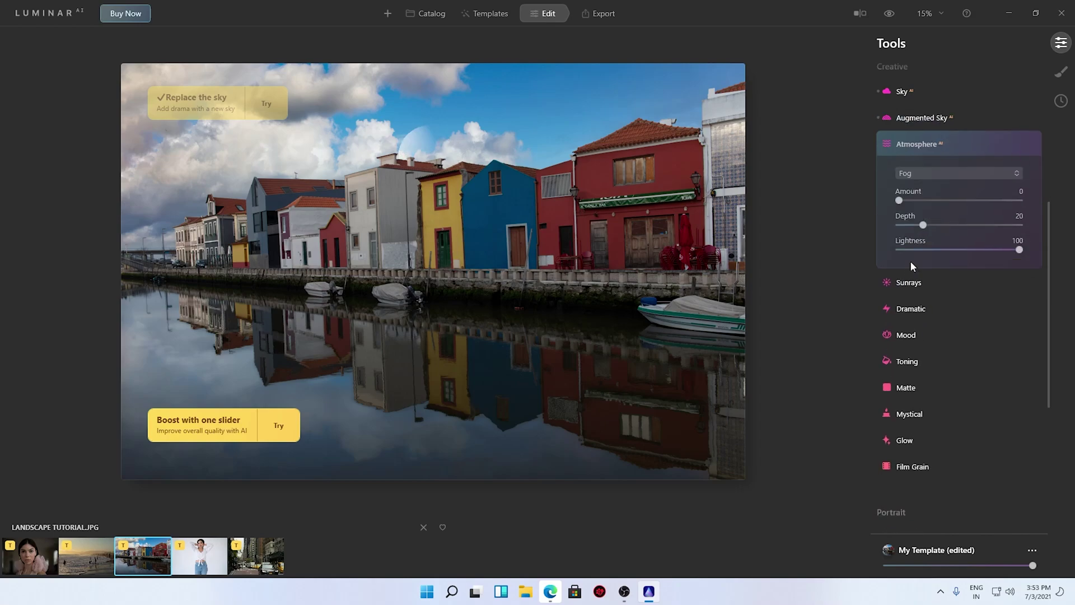
{"action": "left_click_drag", "start_coordinate": [898, 200], "coordinate": [1065, 215]}
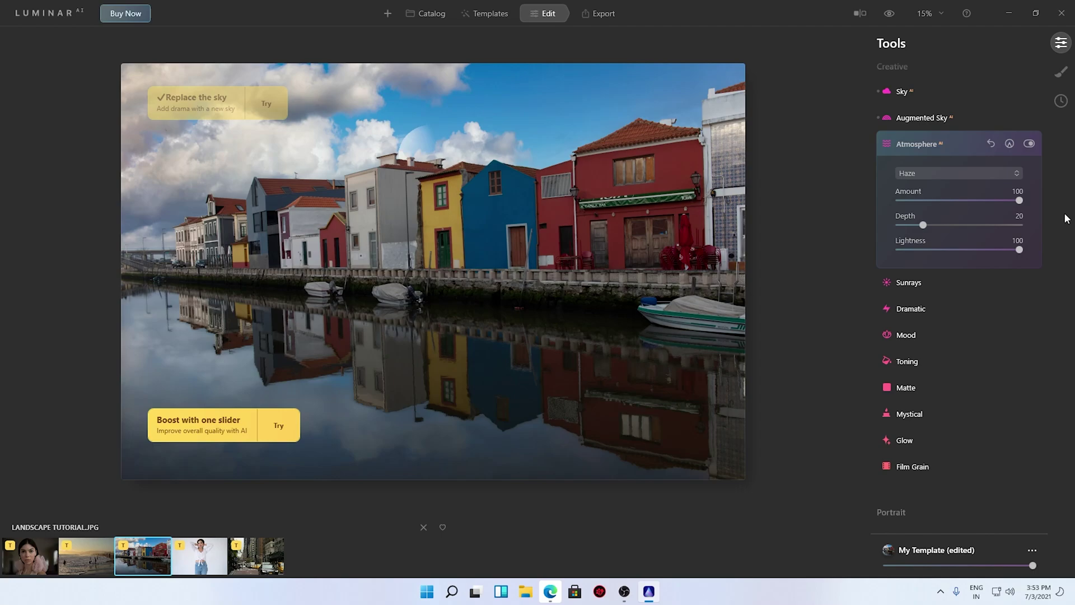
{"action": "left_click", "coordinate": [1028, 144]}
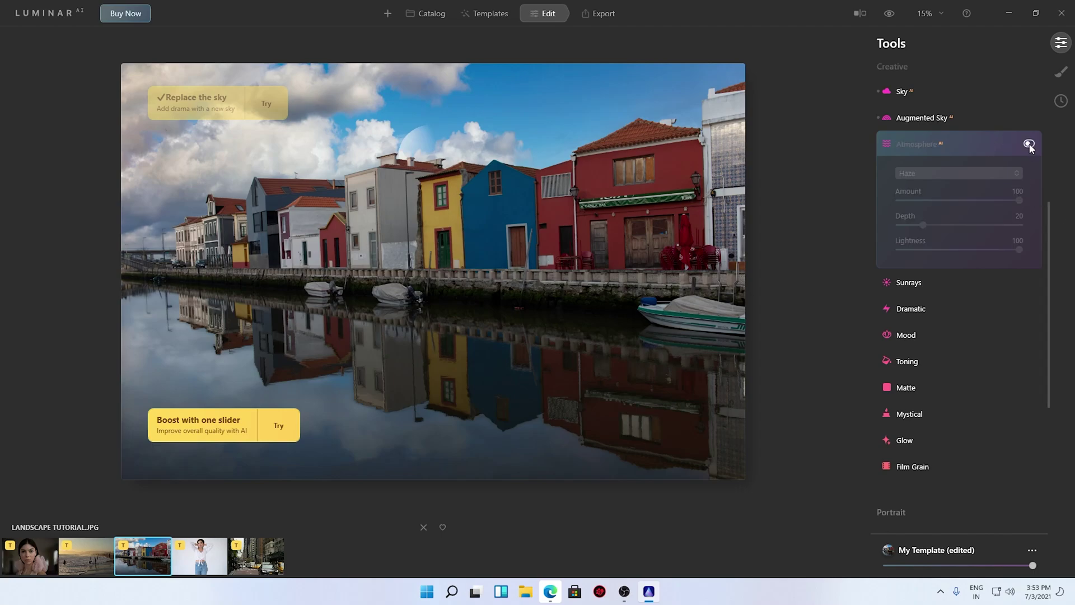
{"action": "left_click", "coordinate": [1028, 144]}
{"action": "left_click", "coordinate": [1029, 144]}
{"action": "left_click", "coordinate": [1028, 144]}
{"action": "left_click", "coordinate": [1029, 144]}
Place the Sunrays sun centre in the upper-left sky and raise Amount to 34
{"action": "left_click", "coordinate": [908, 282]}
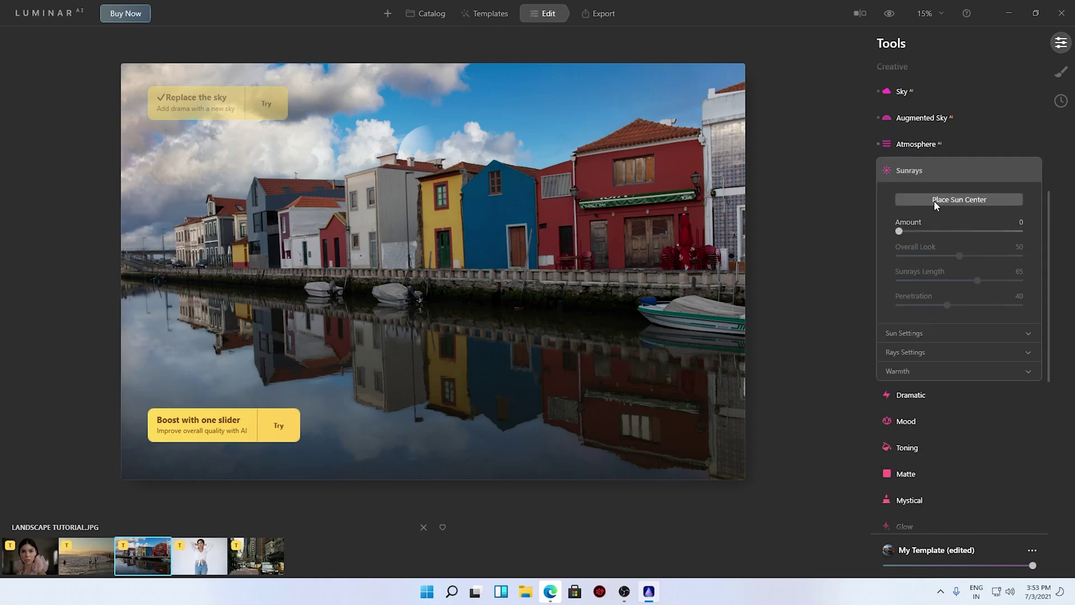
{"action": "left_click", "coordinate": [934, 201]}
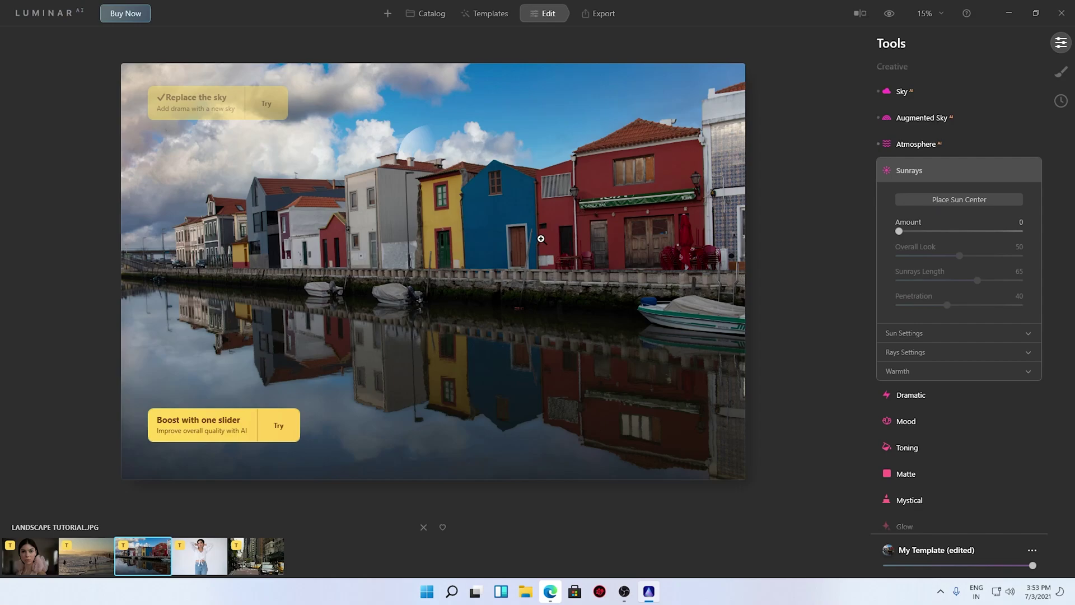
{"action": "left_click_drag", "start_coordinate": [898, 231], "coordinate": [938, 242]}
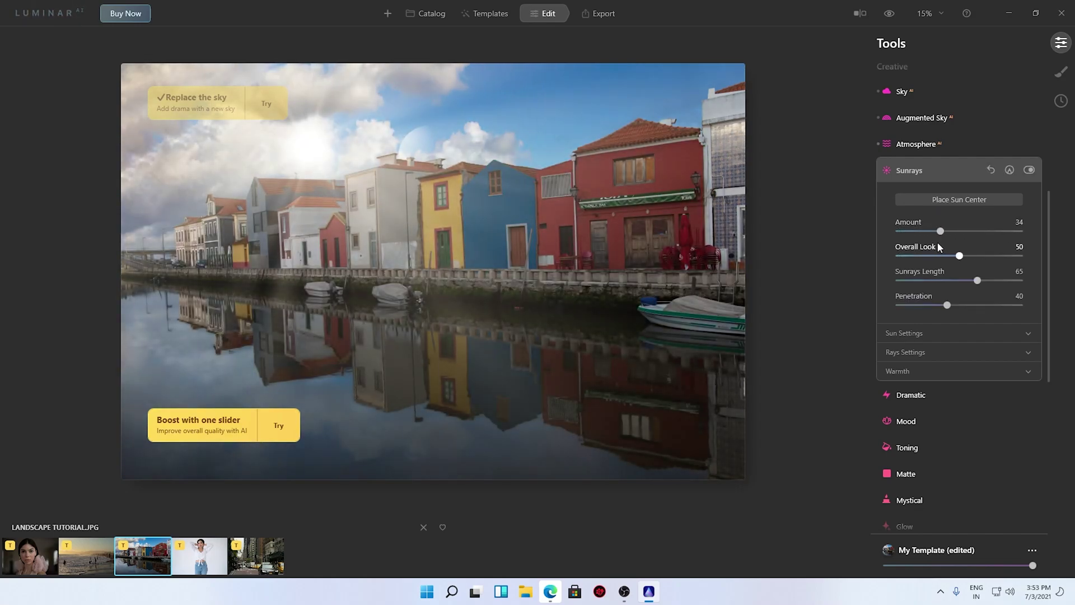
{"action": "scroll", "coordinate": [915, 125], "scroll_direction": "up", "scroll_amount": 2}
{"action": "scroll", "coordinate": [901, 186], "scroll_direction": "up", "scroll_amount": 2}
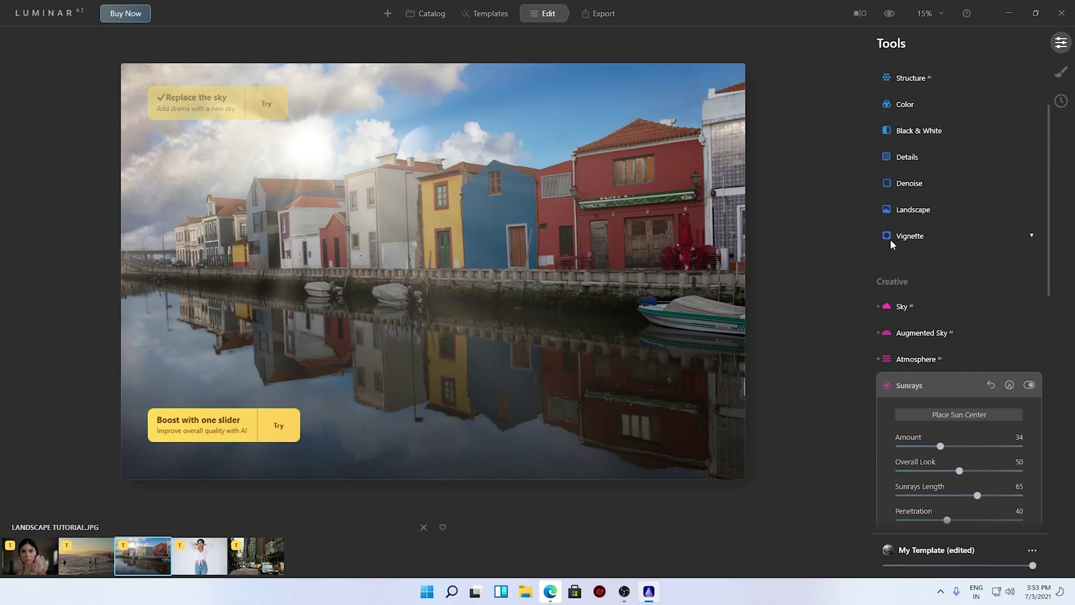
Replace the blue sky with the pink-purple Sunset Clouds 2 sky
{"action": "left_click", "coordinate": [901, 306]}
{"action": "left_click", "coordinate": [945, 340]}
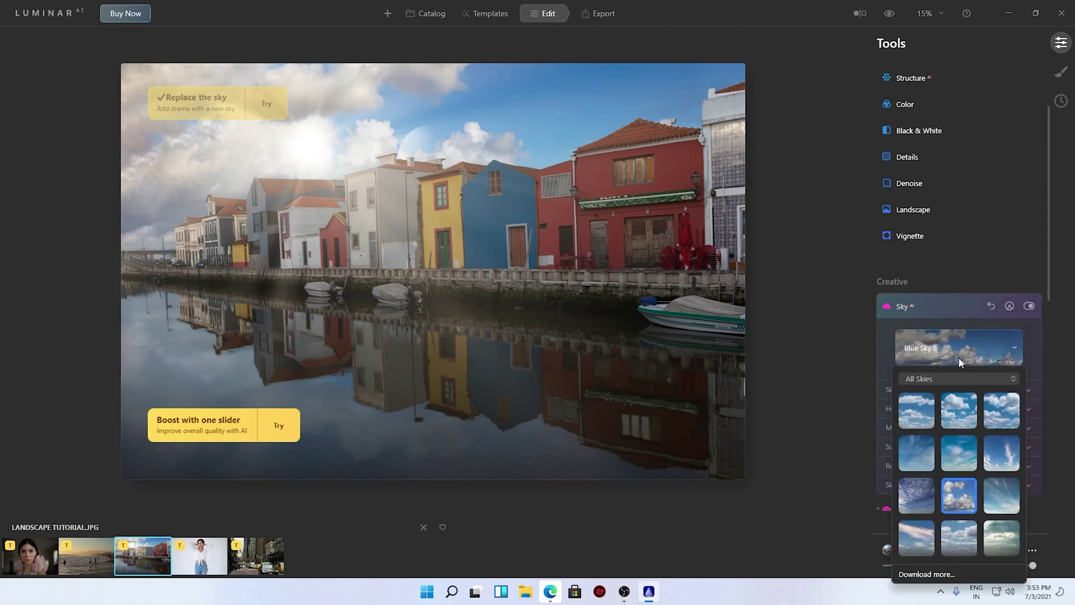
{"action": "scroll", "coordinate": [952, 443], "scroll_direction": "down", "scroll_amount": 6}
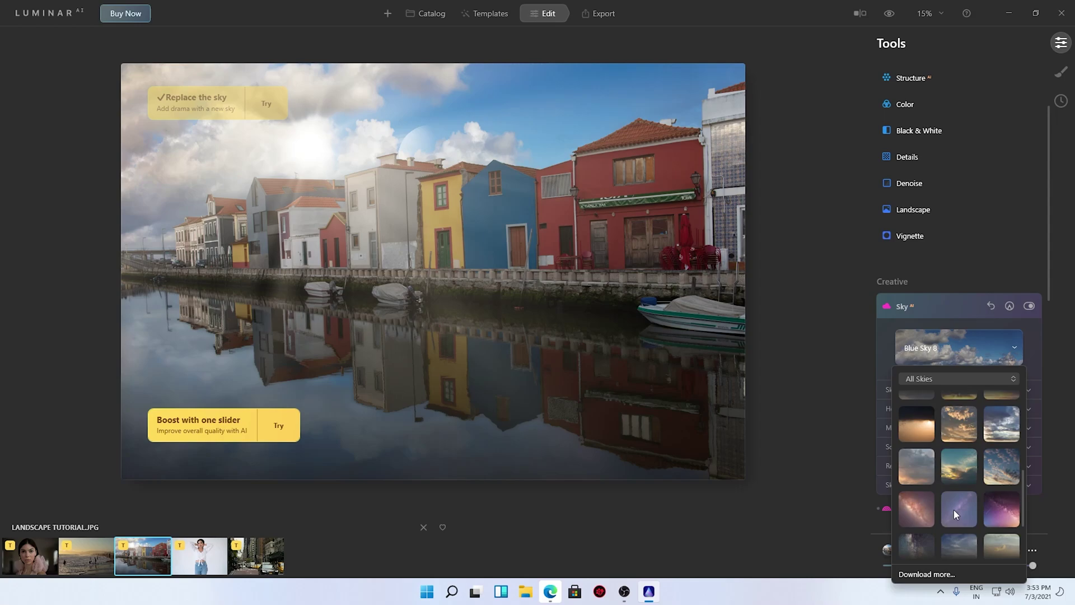
{"action": "scroll", "coordinate": [944, 495], "scroll_direction": "down", "scroll_amount": 2}
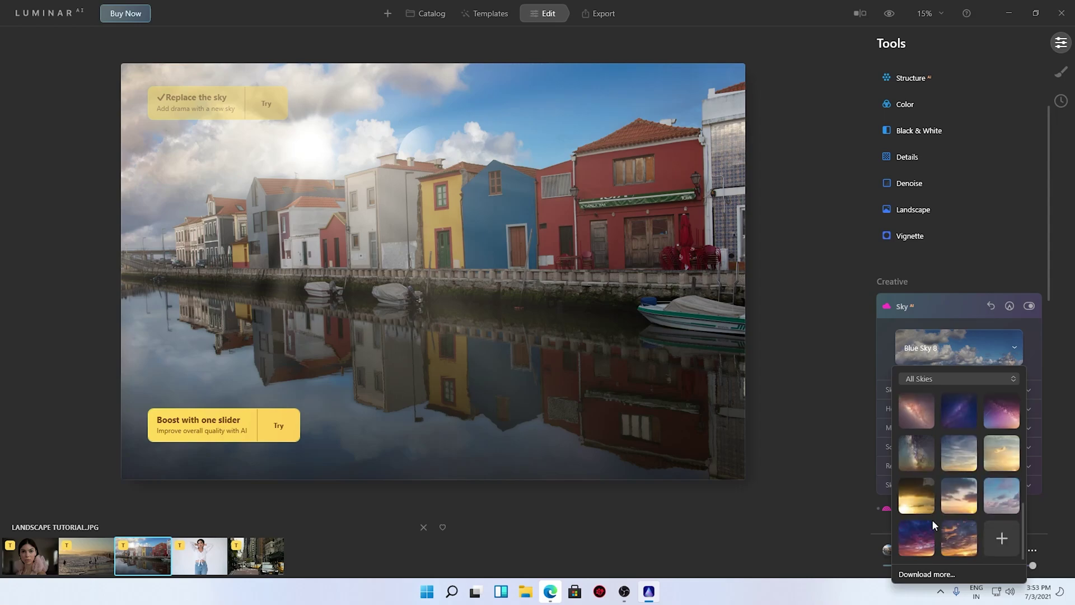
{"action": "left_click", "coordinate": [917, 538]}
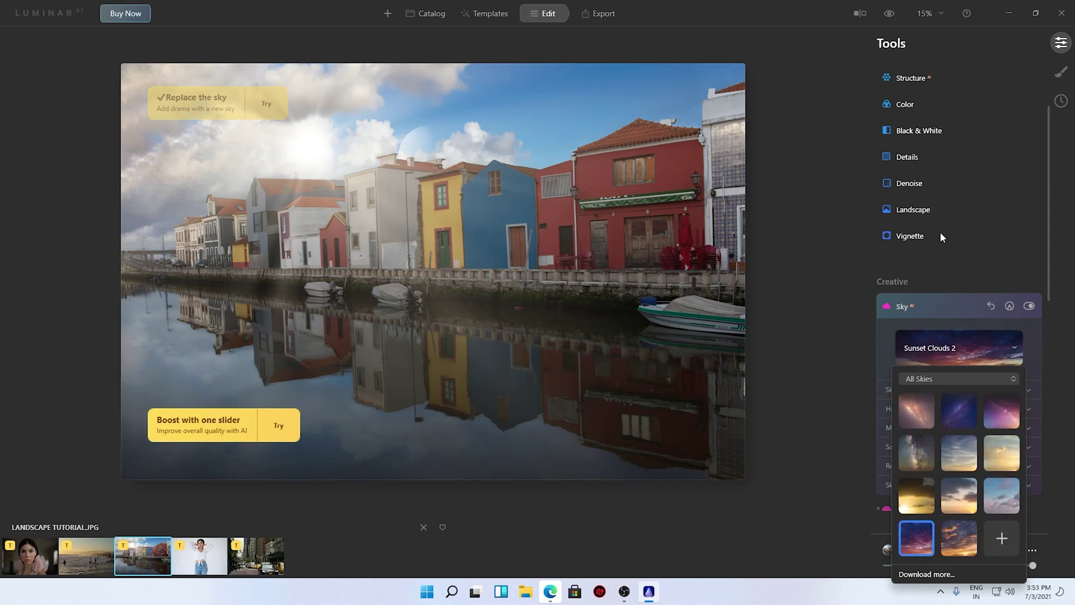
{"action": "left_click", "coordinate": [844, 299]}
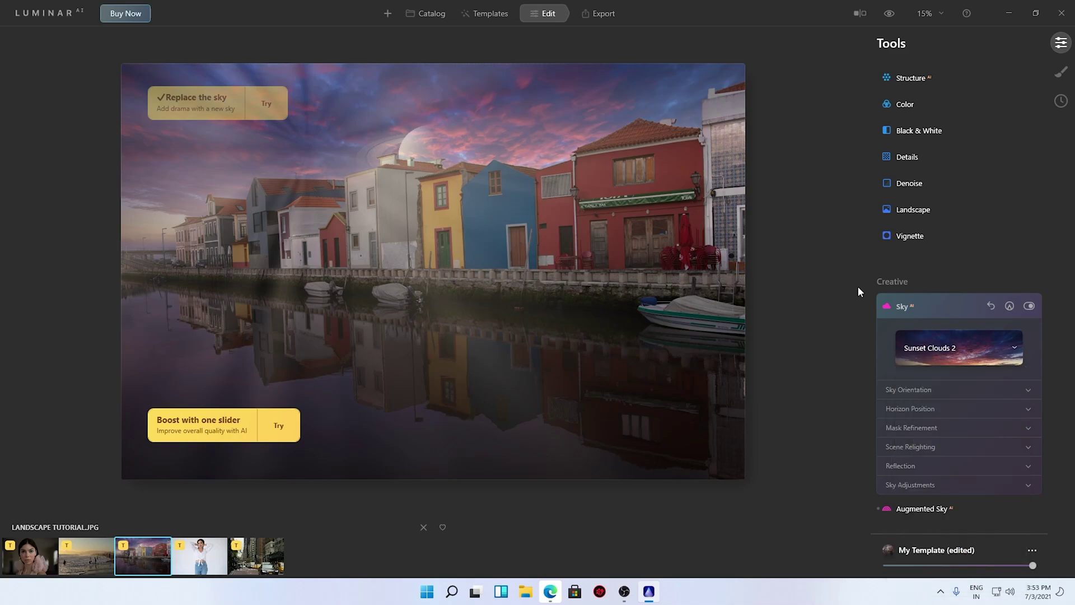
Check Atmosphere, then hide the Planet 4 object in Augmented Sky
{"action": "scroll", "coordinate": [953, 305], "scroll_direction": "down", "scroll_amount": 5}
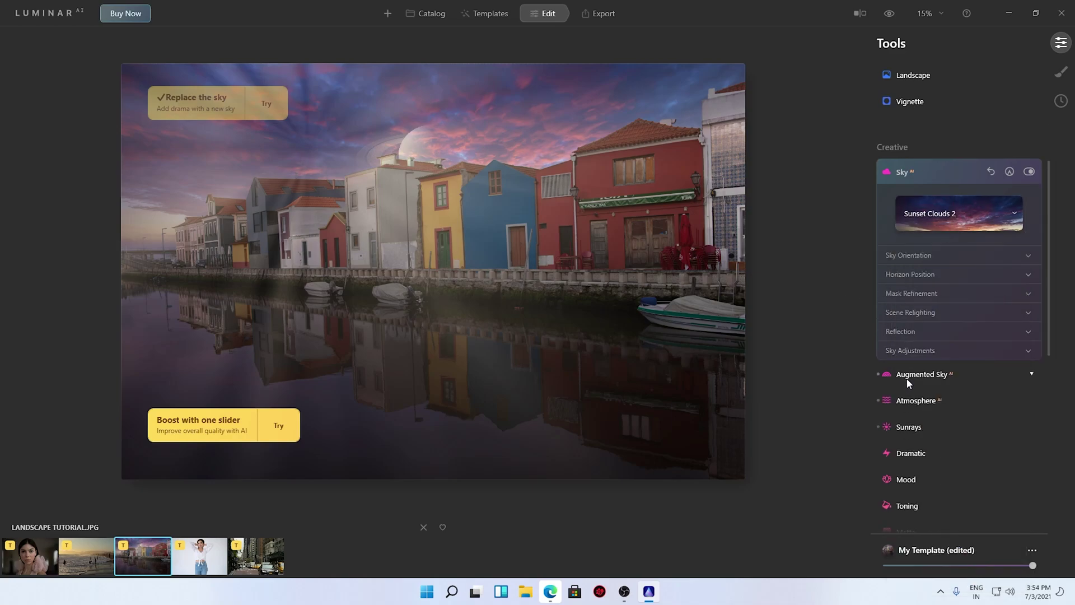
{"action": "left_click", "coordinate": [912, 400]}
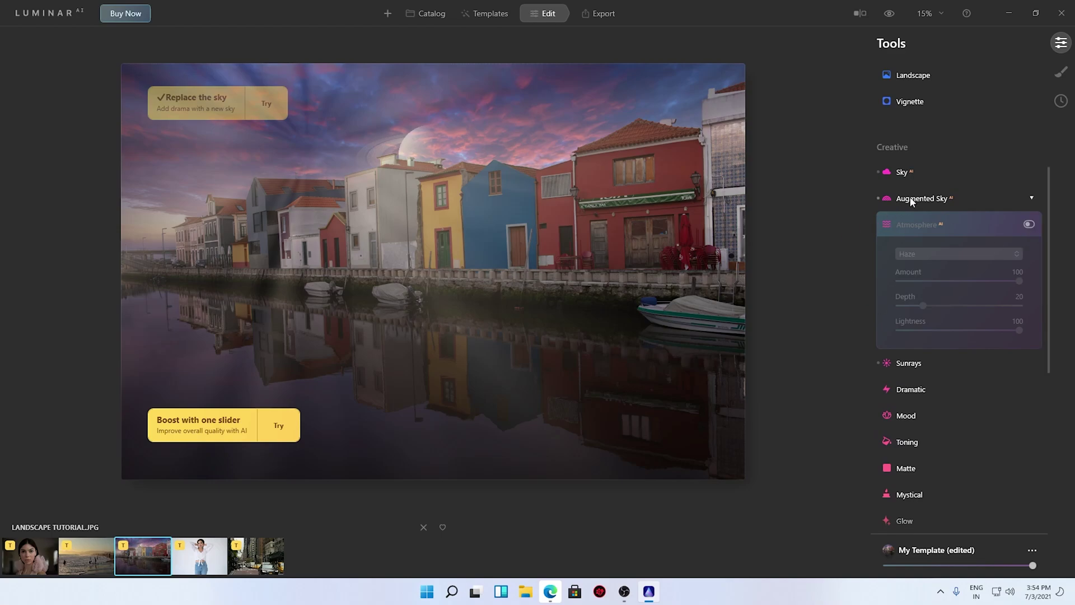
{"action": "left_click", "coordinate": [968, 200]}
{"action": "left_click", "coordinate": [1030, 198]}
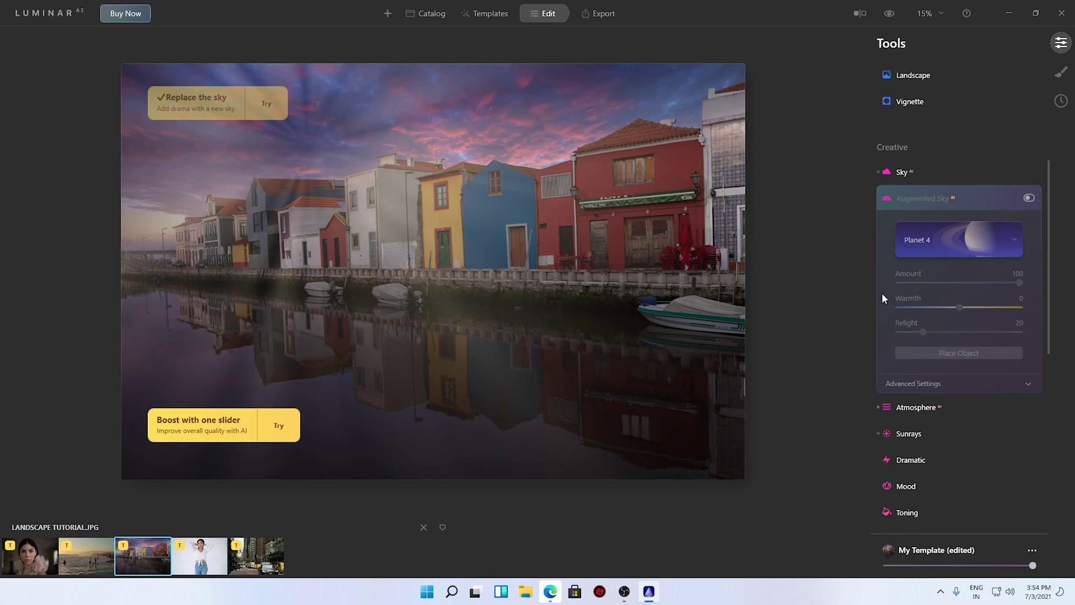
{"action": "left_click", "coordinate": [915, 433]}
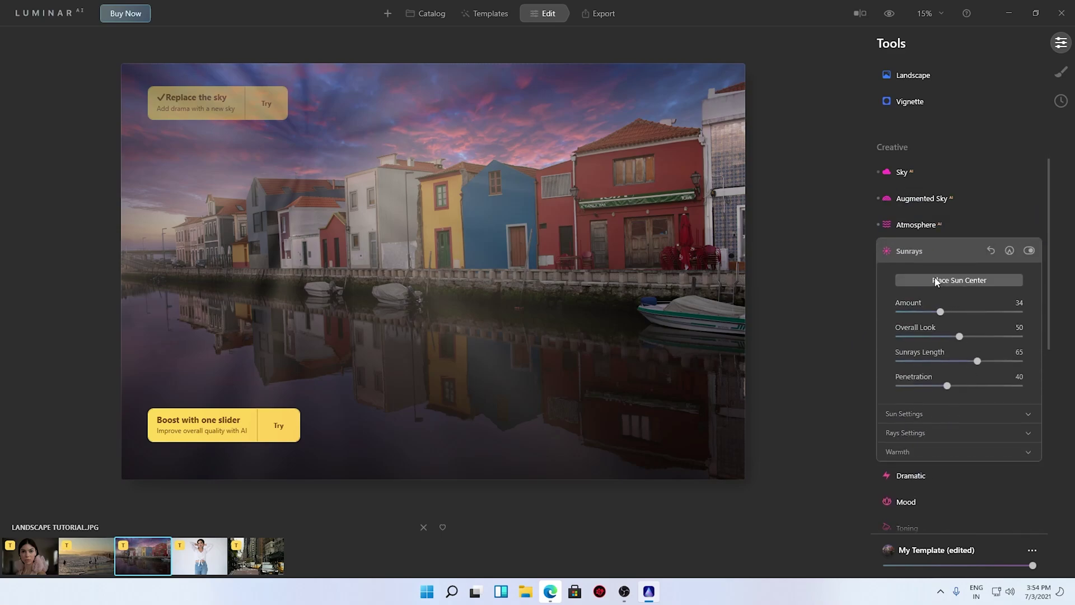
Move the sun centre above the blue and red houses and make the rays fainter
{"action": "left_click", "coordinate": [935, 280]}
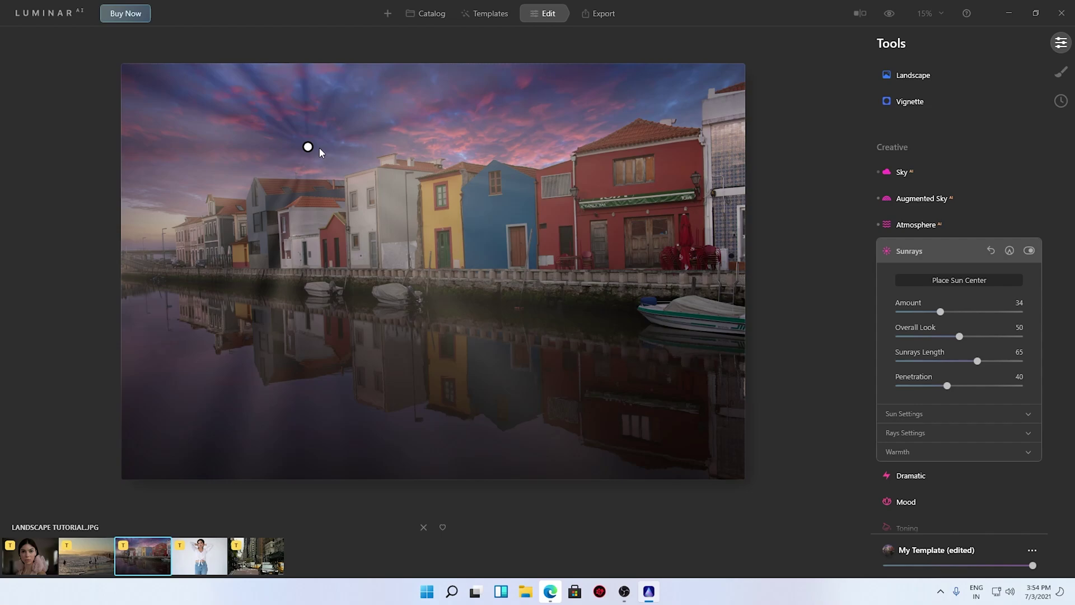
{"action": "mouse_move", "coordinate": [308, 147]}
{"action": "left_mouse_down"}
{"action": "mouse_move", "coordinate": [451, 152]}
{"action": "mouse_move", "coordinate": [717, 90]}
{"action": "mouse_move", "coordinate": [629, 84]}
{"action": "mouse_move", "coordinate": [835, 65]}
{"action": "mouse_move", "coordinate": [583, 128]}
{"action": "mouse_move", "coordinate": [543, 186]}
{"action": "mouse_move", "coordinate": [533, 125]}
{"action": "mouse_move", "coordinate": [533, 214]}
{"action": "mouse_move", "coordinate": [521, 174]}
{"action": "mouse_move", "coordinate": [542, 134]}
{"action": "mouse_move", "coordinate": [539, 177]}
{"action": "left_mouse_up"}
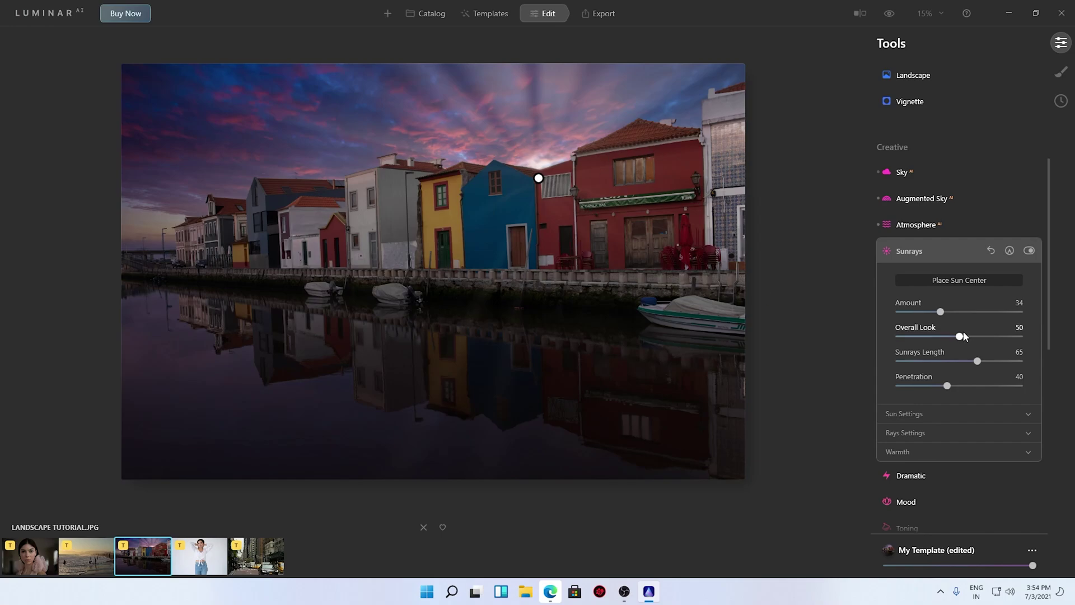
{"action": "mouse_move", "coordinate": [940, 312]}
{"action": "left_mouse_down"}
{"action": "mouse_move", "coordinate": [1000, 312]}
{"action": "mouse_move", "coordinate": [914, 313]}
{"action": "mouse_move", "coordinate": [924, 313]}
{"action": "left_mouse_up"}
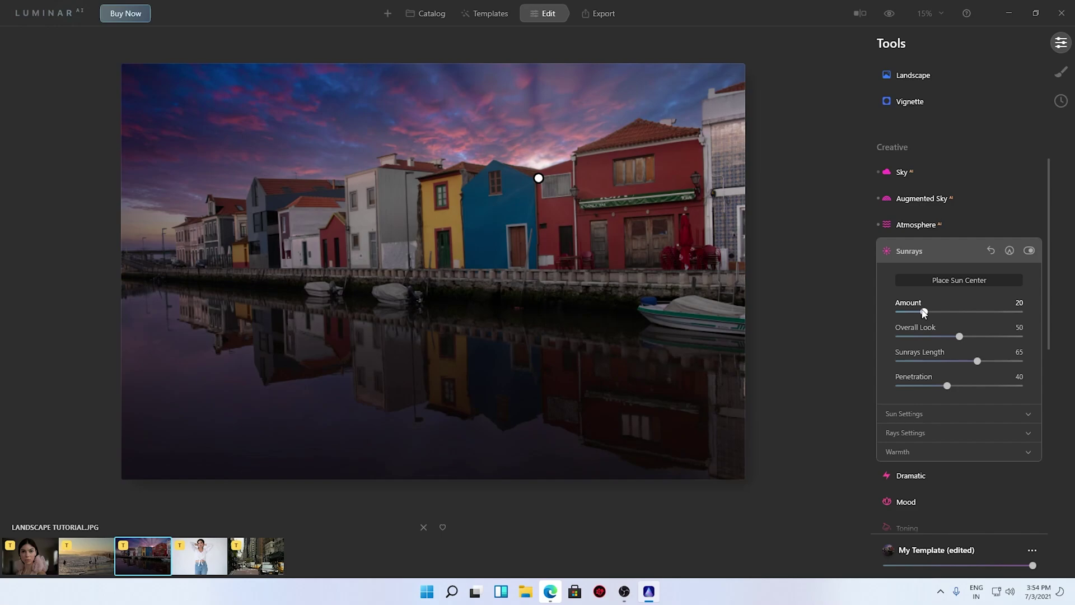
{"action": "left_click", "coordinate": [1030, 250]}
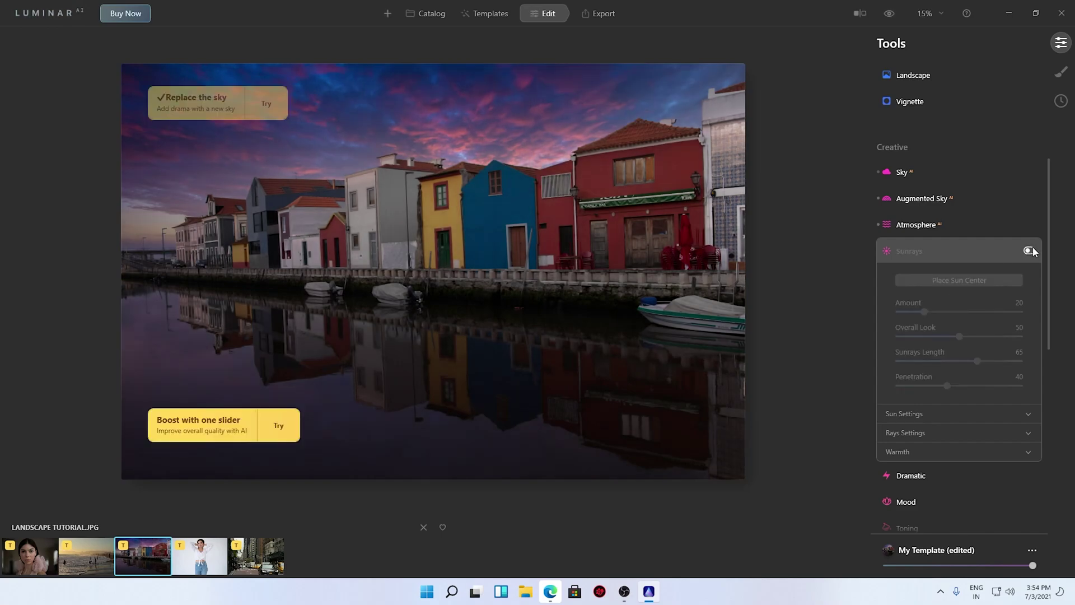
{"action": "left_click", "coordinate": [1030, 251]}
{"action": "left_click", "coordinate": [1031, 250]}
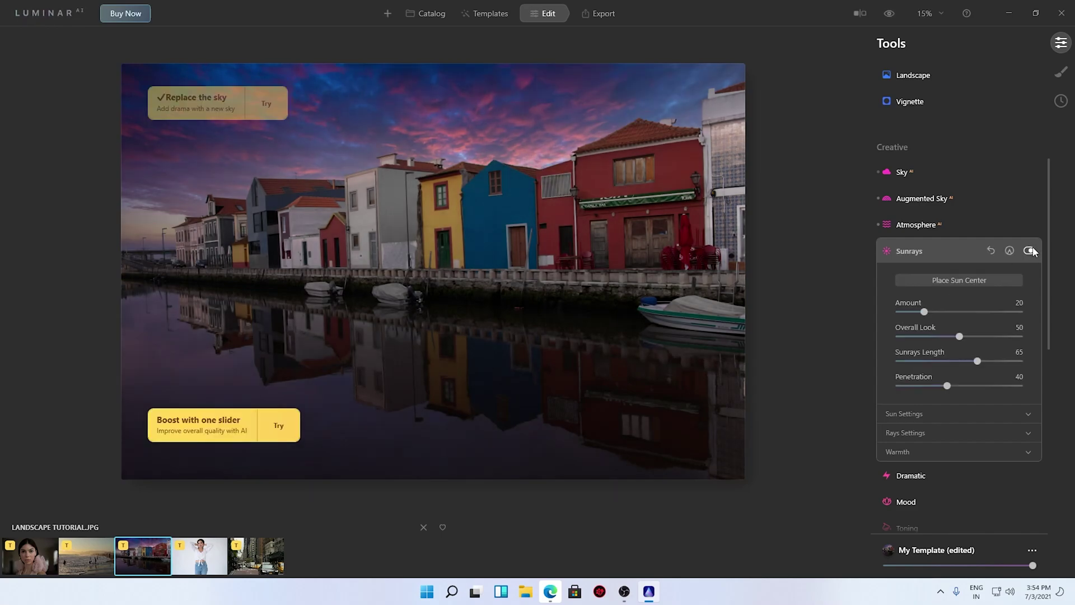
{"action": "left_click", "coordinate": [1030, 250]}
{"action": "left_click", "coordinate": [1030, 250]}
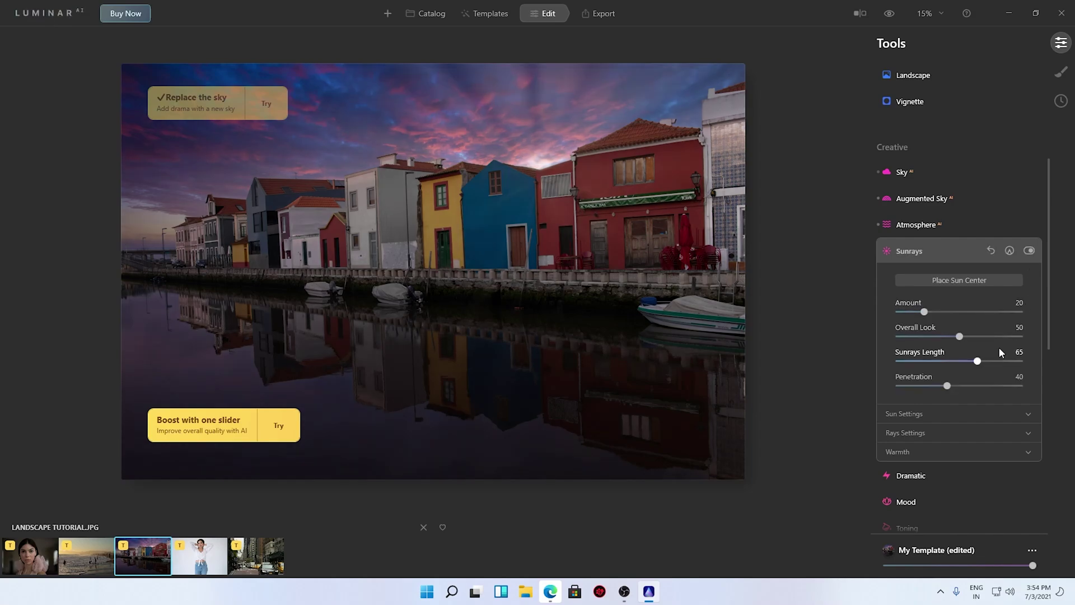
Set Sunrays Length 15 and Penetration 39, nudge the sun higher, and dim to Amount 20
{"action": "left_click_drag", "start_coordinate": [972, 361], "coordinate": [952, 340]}
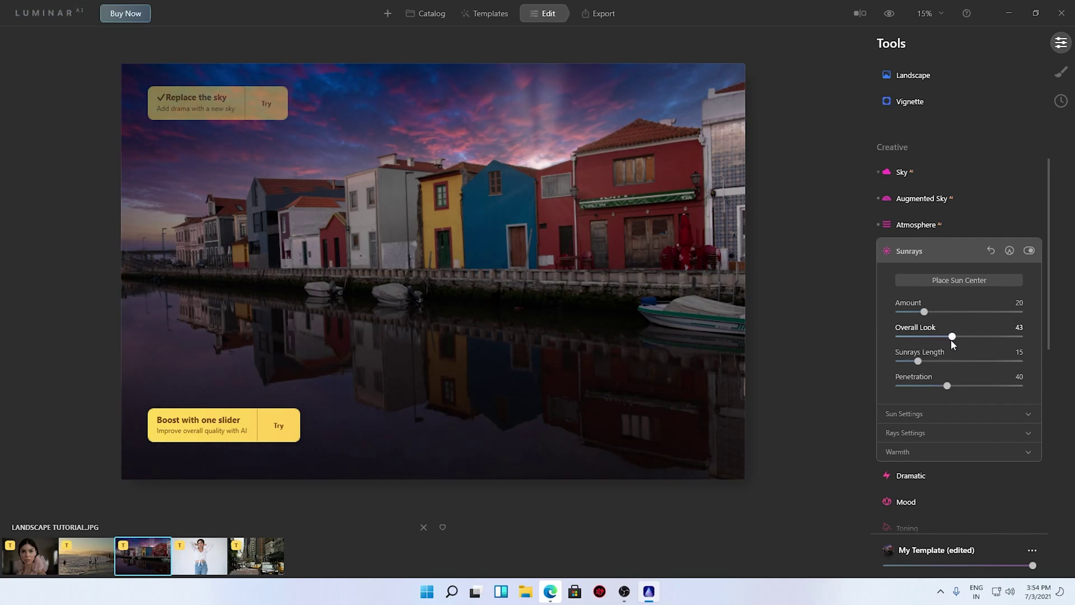
{"action": "mouse_move", "coordinate": [949, 386]}
{"action": "left_mouse_down"}
{"action": "mouse_move", "coordinate": [984, 385]}
{"action": "mouse_move", "coordinate": [965, 384]}
{"action": "left_mouse_up"}
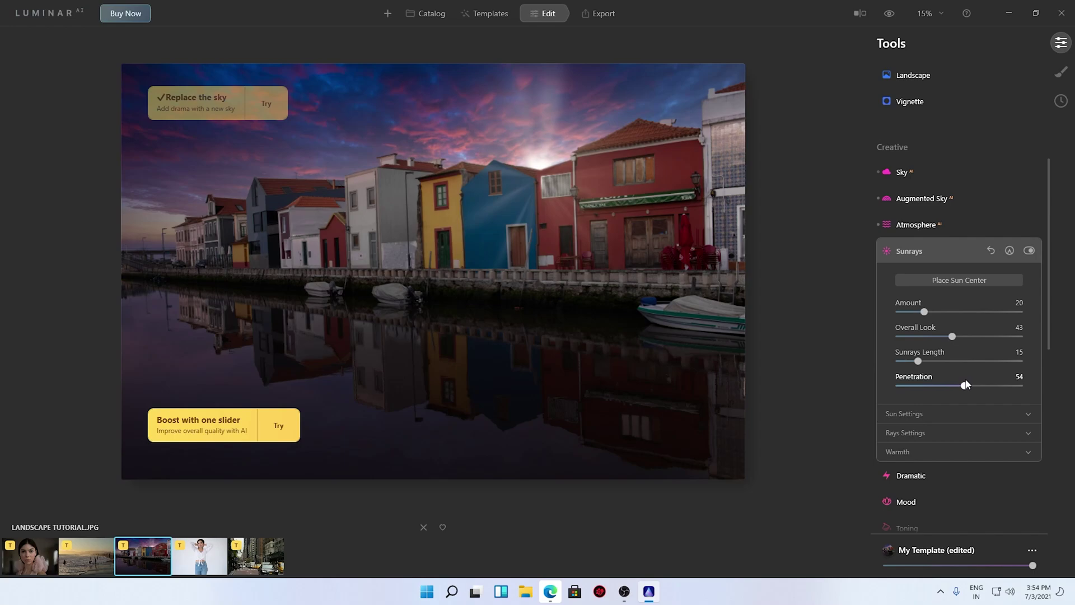
{"action": "left_click", "coordinate": [935, 282]}
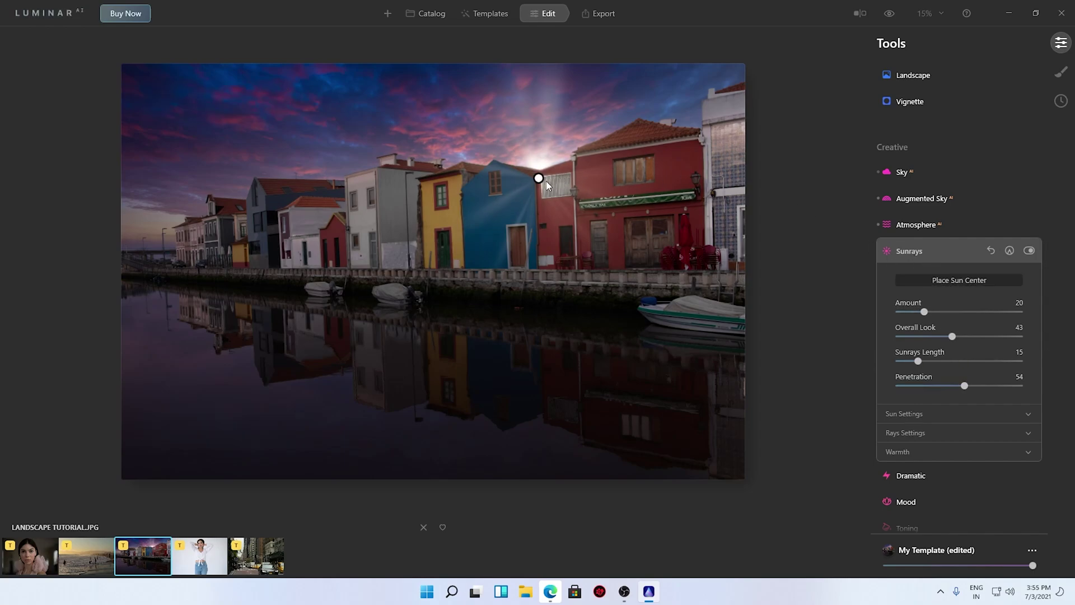
{"action": "mouse_move", "coordinate": [538, 178]}
{"action": "left_mouse_down"}
{"action": "mouse_move", "coordinate": [470, 161]}
{"action": "mouse_move", "coordinate": [538, 156]}
{"action": "left_mouse_up"}
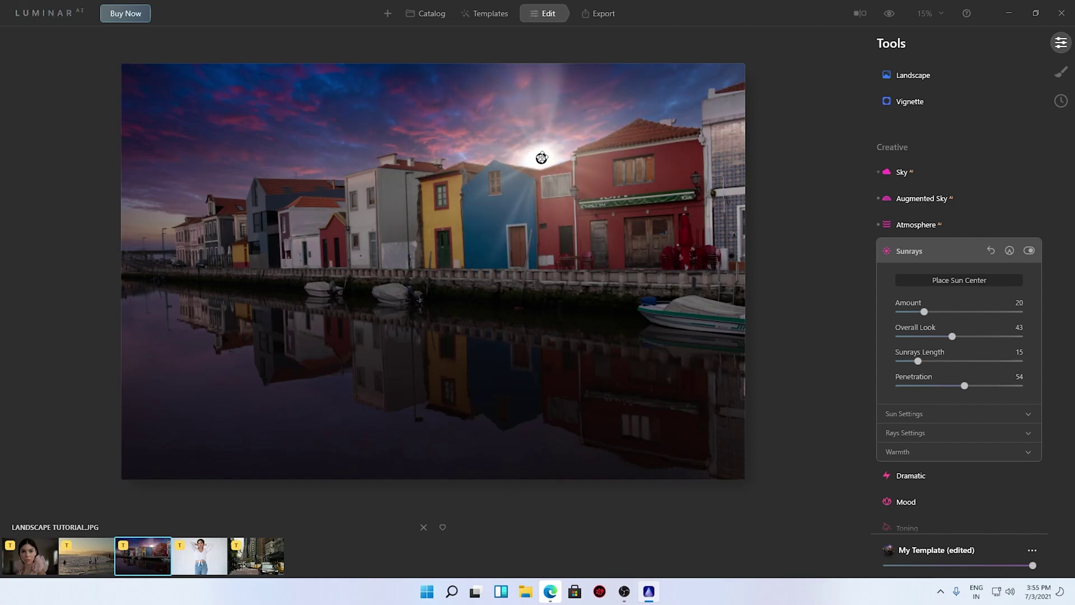
{"action": "left_click_drag", "start_coordinate": [965, 385], "coordinate": [948, 386]}
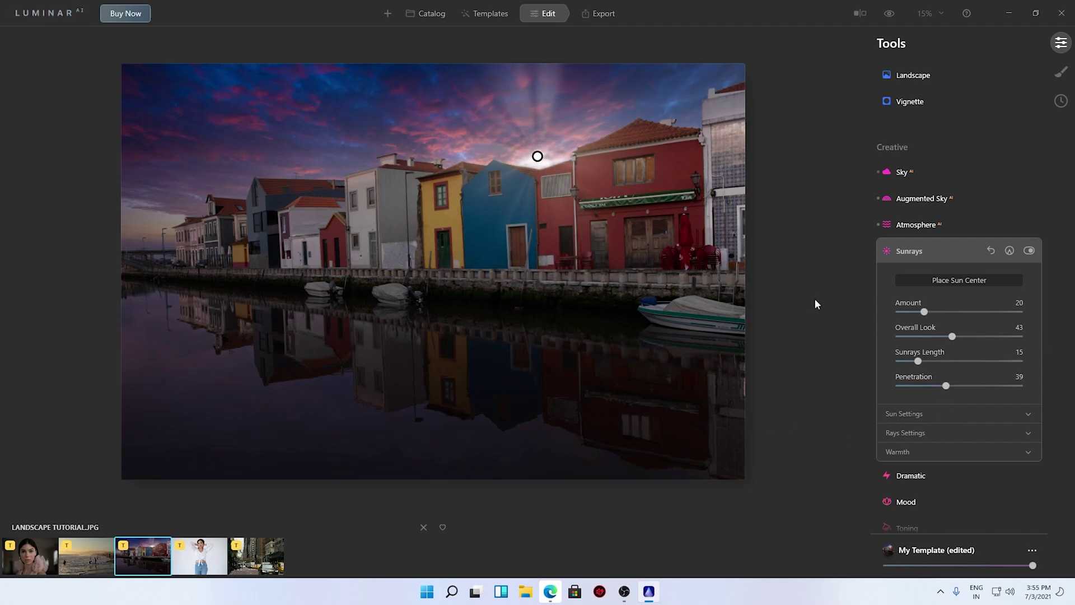
Add Dramatic at Amount 53 and apply the Palm Springs Mood LUT at Amount 30
{"action": "left_click", "coordinate": [917, 477]}
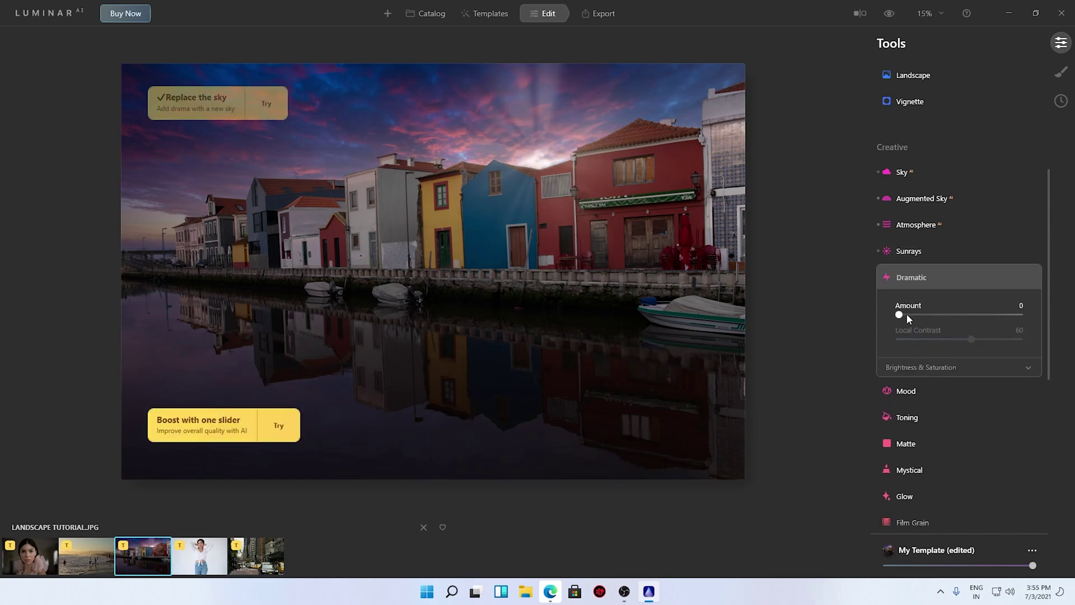
{"action": "mouse_move", "coordinate": [900, 316]}
{"action": "left_mouse_down"}
{"action": "mouse_move", "coordinate": [964, 319]}
{"action": "mouse_move", "coordinate": [886, 310]}
{"action": "left_mouse_up"}
{"action": "left_click", "coordinate": [886, 392]}
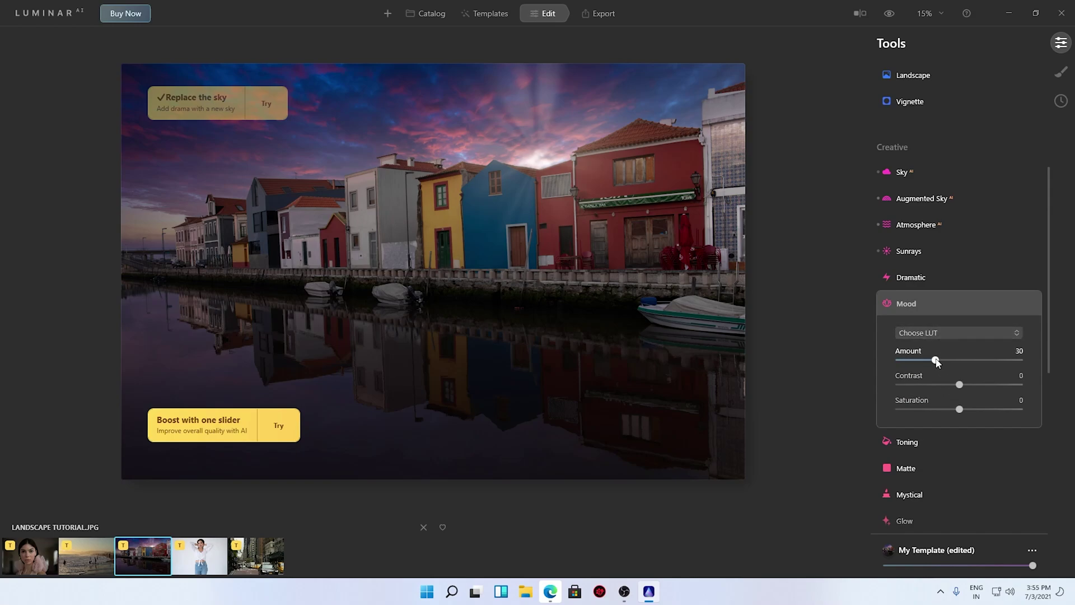
{"action": "left_click", "coordinate": [956, 333]}
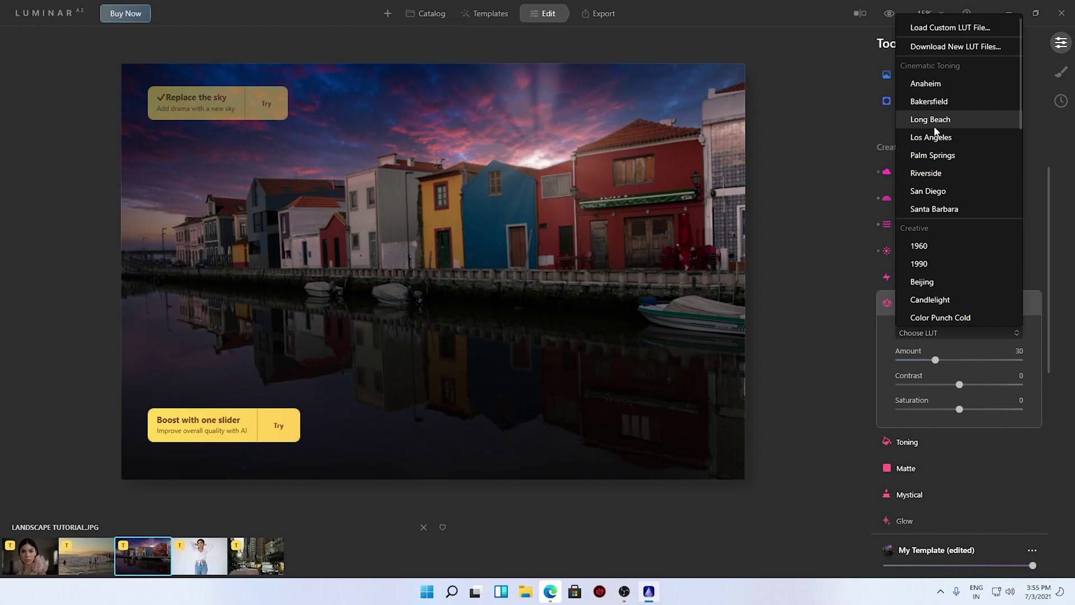
{"action": "left_click", "coordinate": [941, 157]}
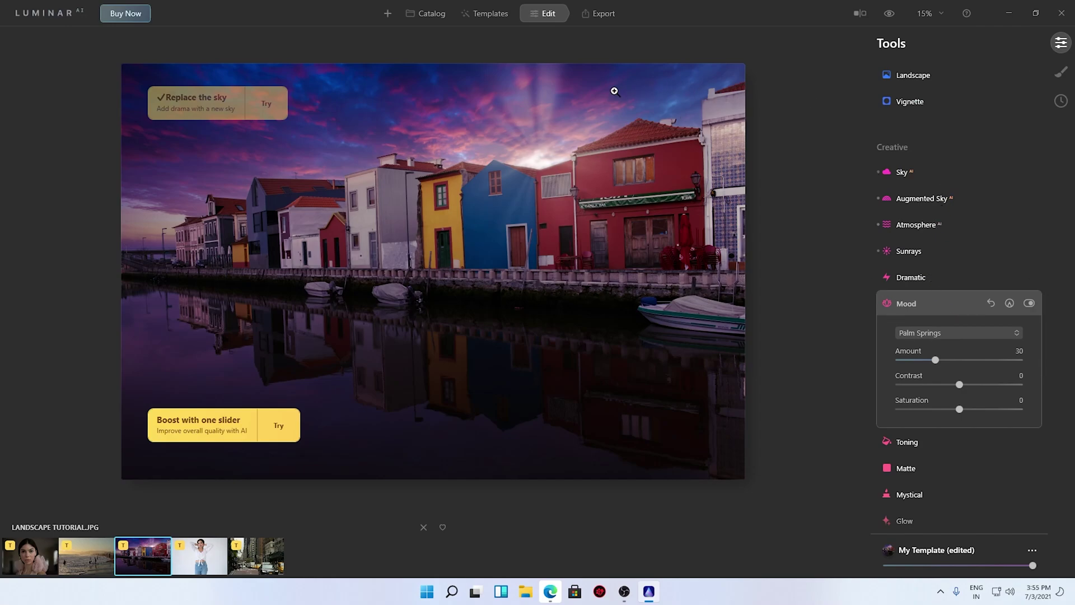
{"action": "left_click", "coordinate": [592, 92]}
{"action": "left_click", "coordinate": [562, 317]}
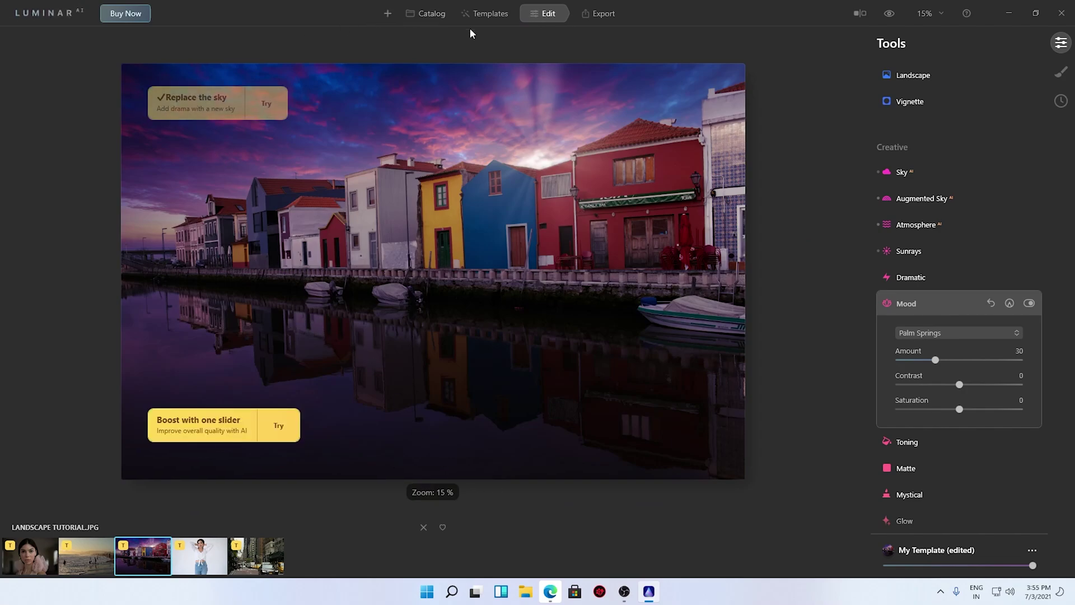
{"action": "left_click", "coordinate": [861, 13]}
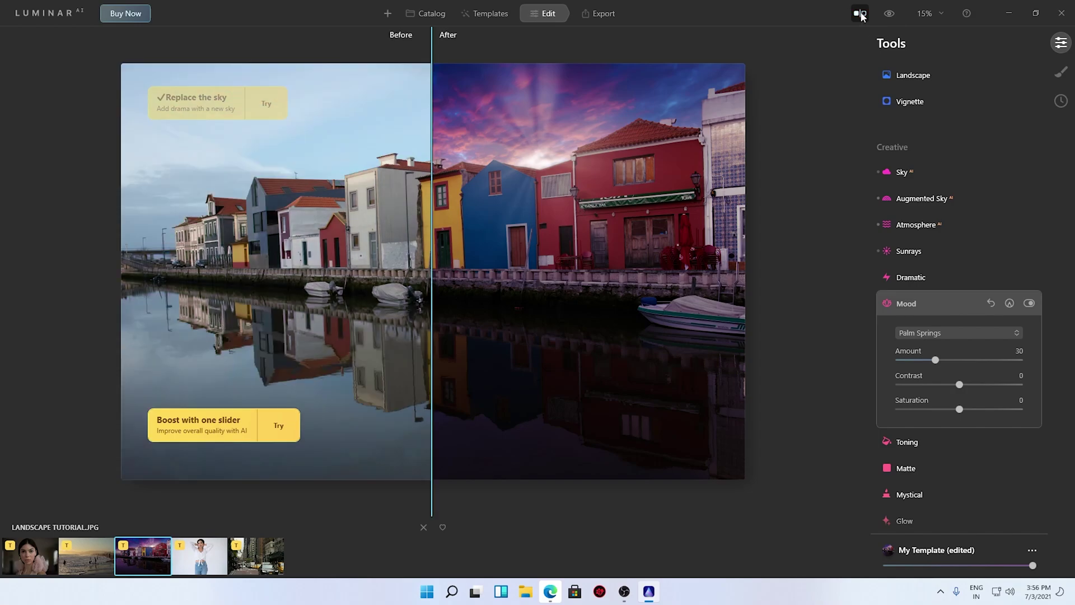
{"action": "left_click_drag", "start_coordinate": [432, 250], "coordinate": [812, 287]}
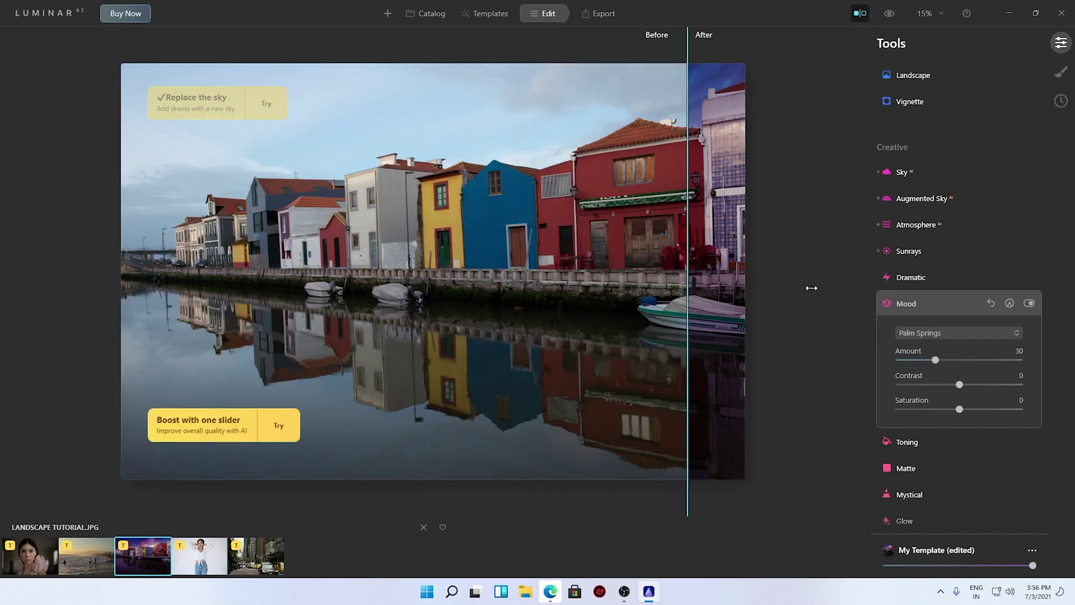
{"action": "left_click_drag", "start_coordinate": [632, 289], "coordinate": [11, 288]}
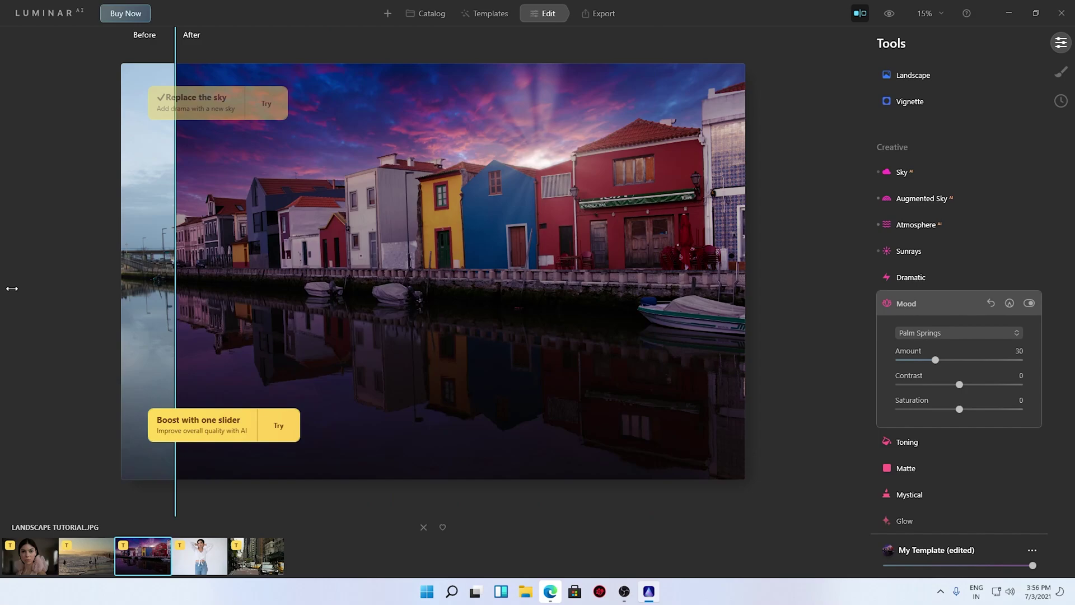
{"action": "left_click_drag", "start_coordinate": [110, 308], "coordinate": [165, 255]}
Close the before/after comparison and reset the Toning amount to 0
{"action": "left_click", "coordinate": [854, 17]}
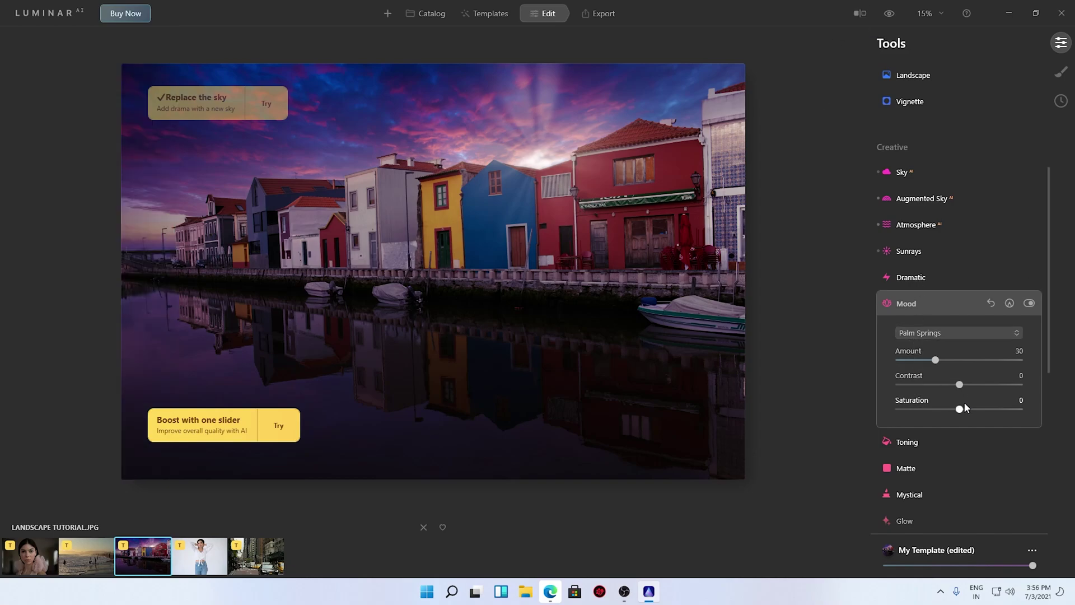
{"action": "scroll", "coordinate": [963, 406], "scroll_direction": "down", "scroll_amount": 1}
{"action": "left_click", "coordinate": [902, 390]}
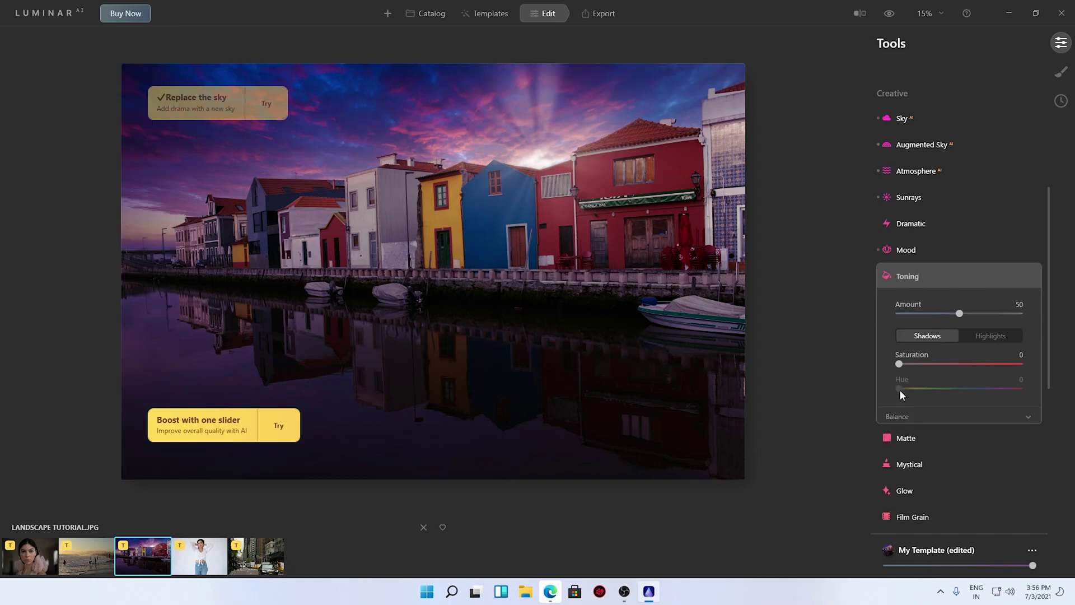
{"action": "mouse_move", "coordinate": [960, 312]}
{"action": "left_mouse_down"}
{"action": "mouse_move", "coordinate": [905, 317]}
{"action": "mouse_move", "coordinate": [1043, 319]}
{"action": "mouse_move", "coordinate": [952, 311]}
{"action": "left_mouse_up"}
{"action": "double_click", "coordinate": [953, 311]}
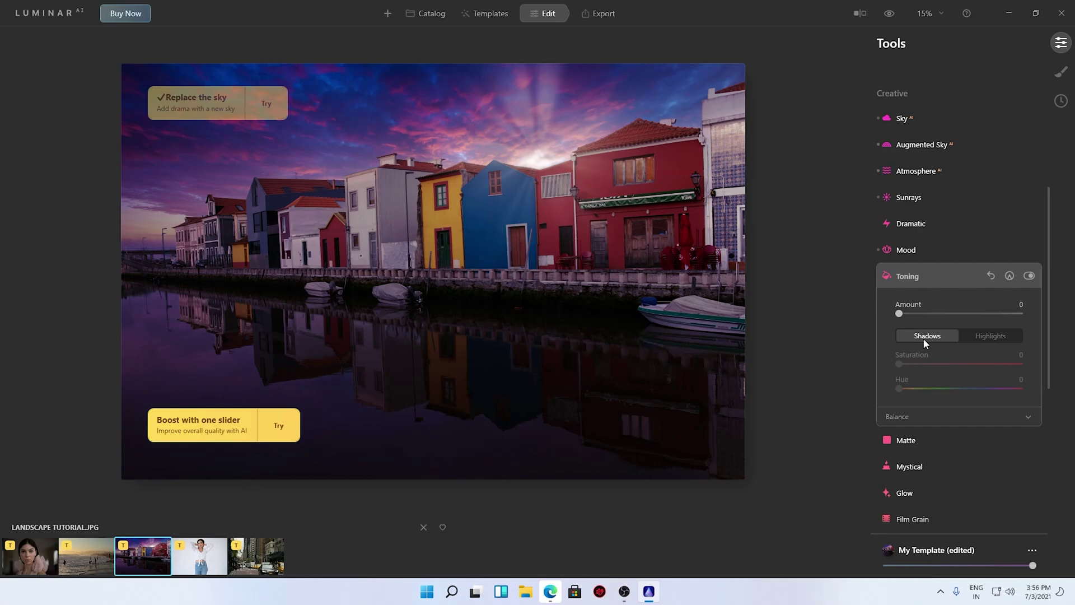
Try a Matte look at Amount 67, then disable the Matte effect
{"action": "scroll", "coordinate": [922, 336], "scroll_direction": "down", "scroll_amount": 1}
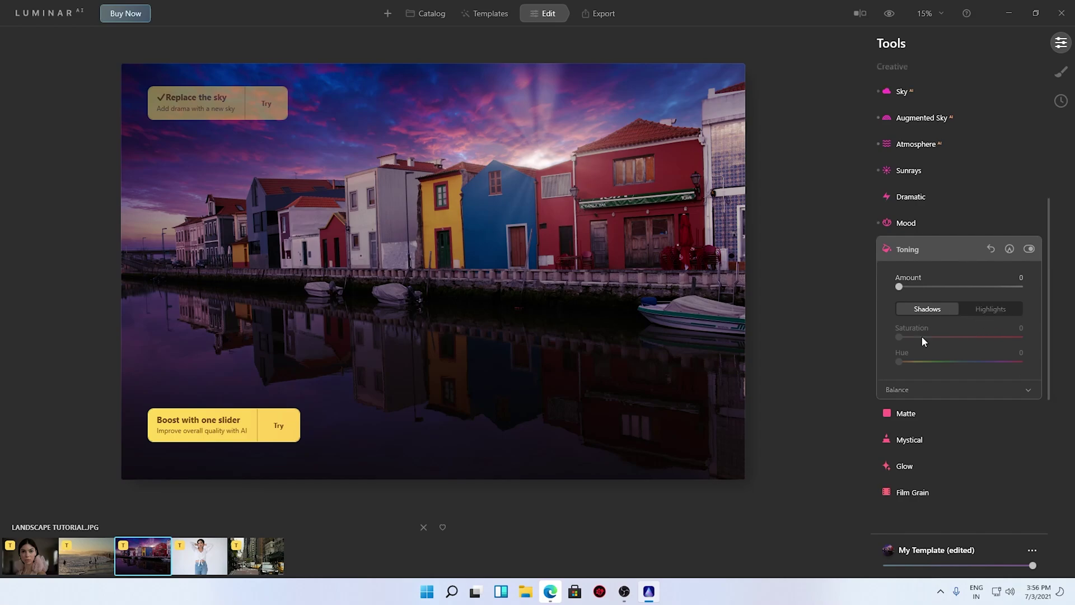
{"action": "left_click", "coordinate": [901, 414]}
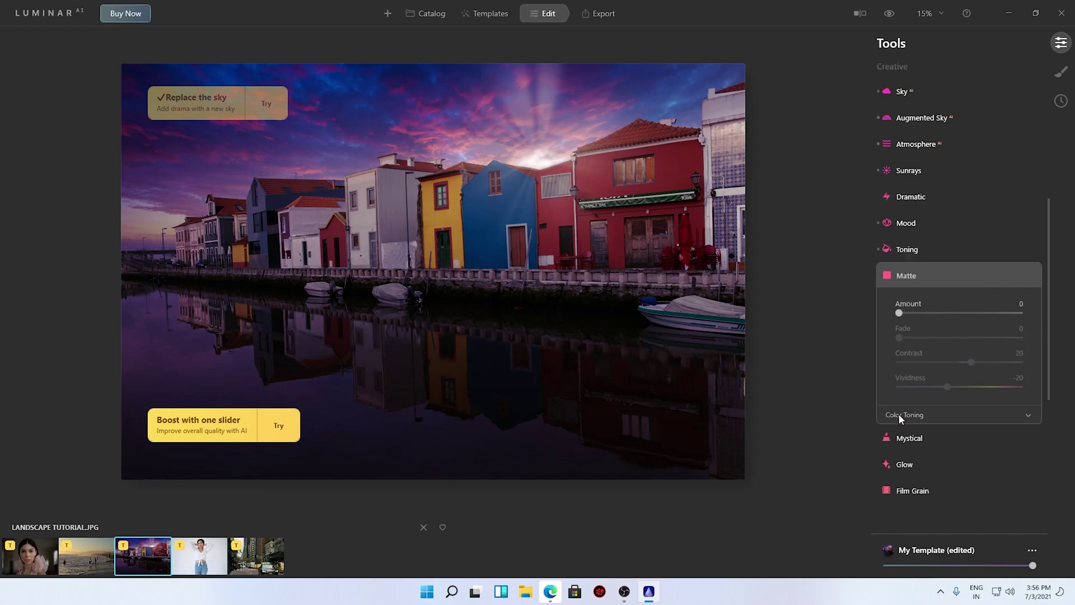
{"action": "left_click_drag", "start_coordinate": [899, 313], "coordinate": [980, 313]}
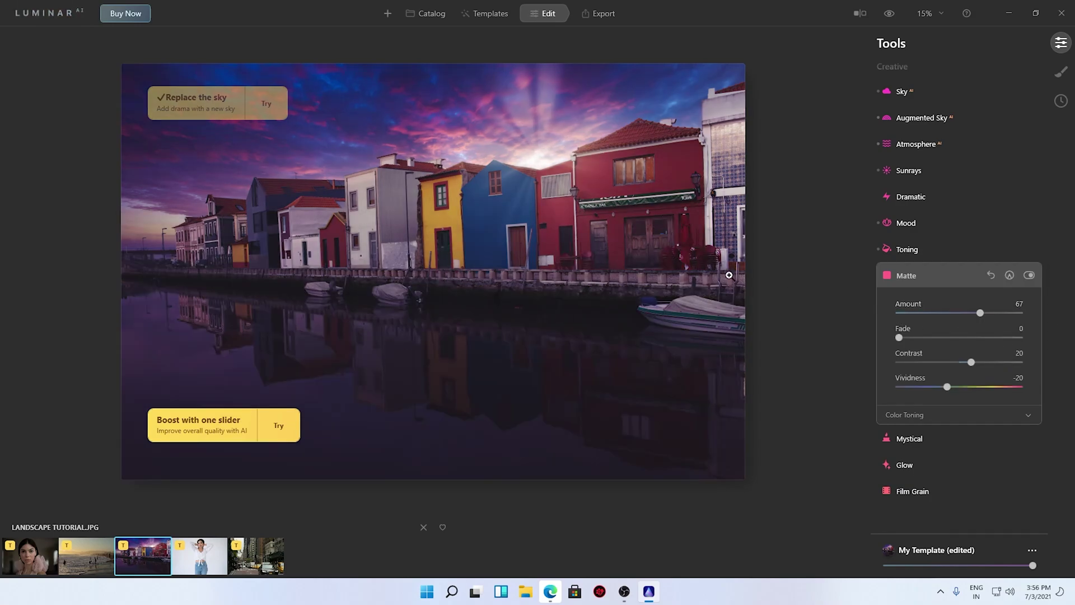
{"action": "left_click", "coordinate": [1029, 275]}
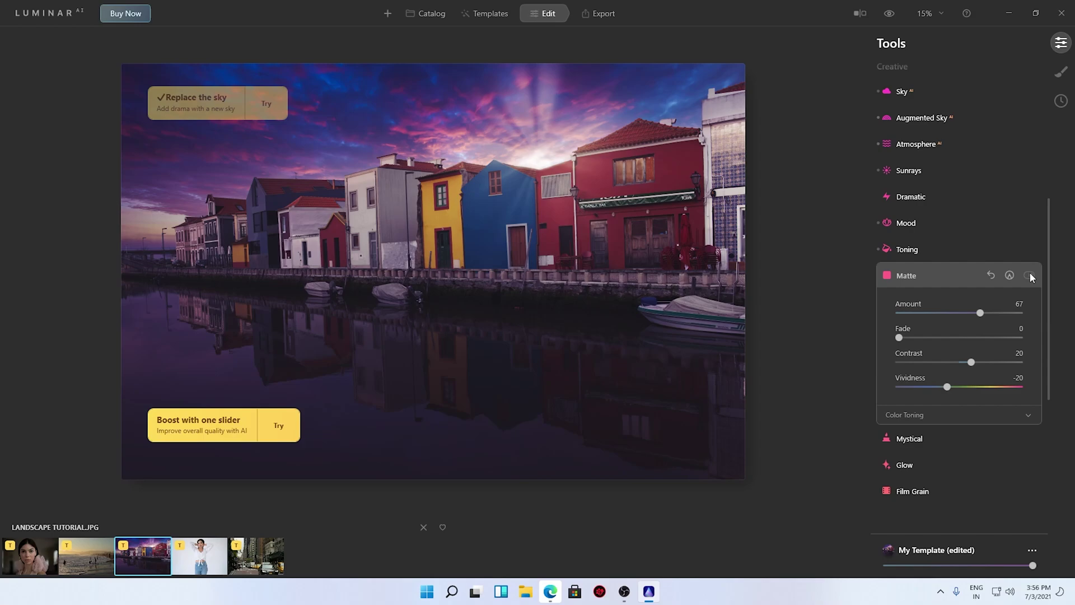
Try the Mystical effect at 78, lower it to 20, then disable it
{"action": "scroll", "coordinate": [985, 297], "scroll_direction": "down", "scroll_amount": 1}
{"action": "left_click", "coordinate": [910, 411]}
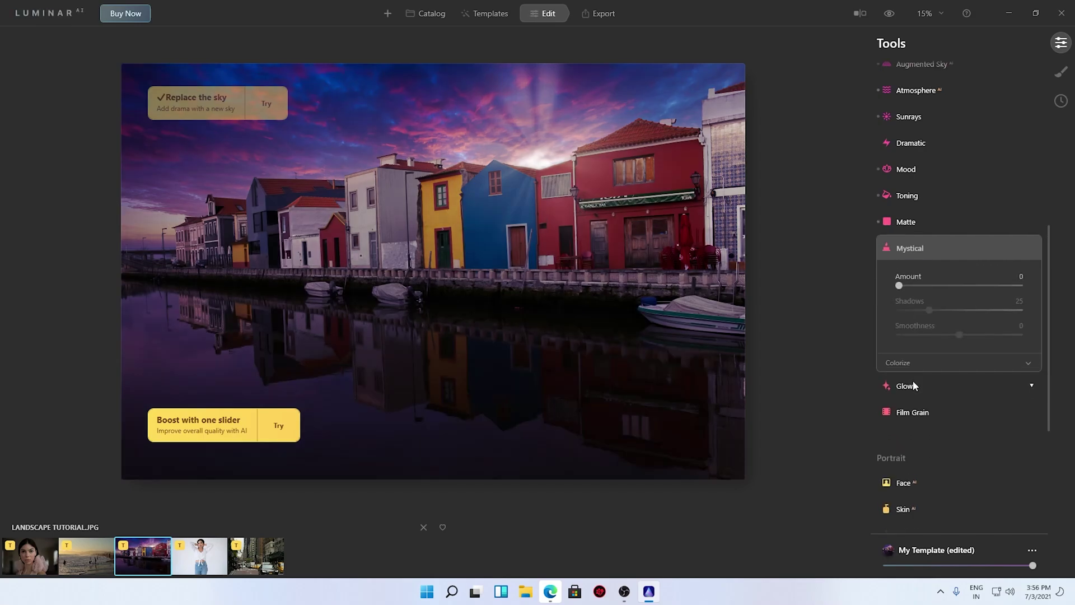
{"action": "left_click_drag", "start_coordinate": [900, 287], "coordinate": [995, 285]}
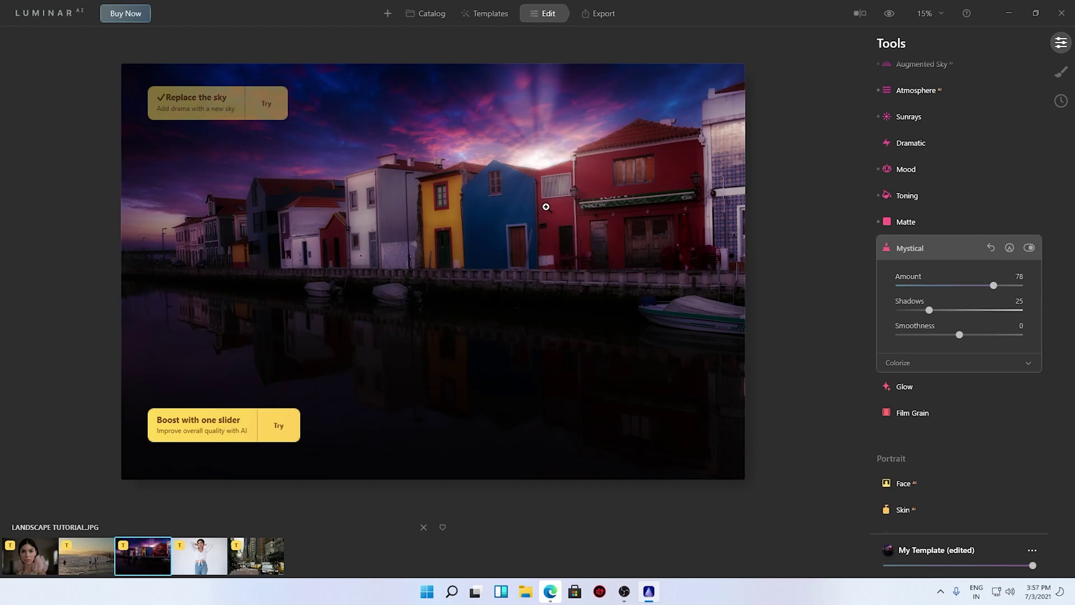
{"action": "left_click_drag", "start_coordinate": [993, 285], "coordinate": [925, 287]}
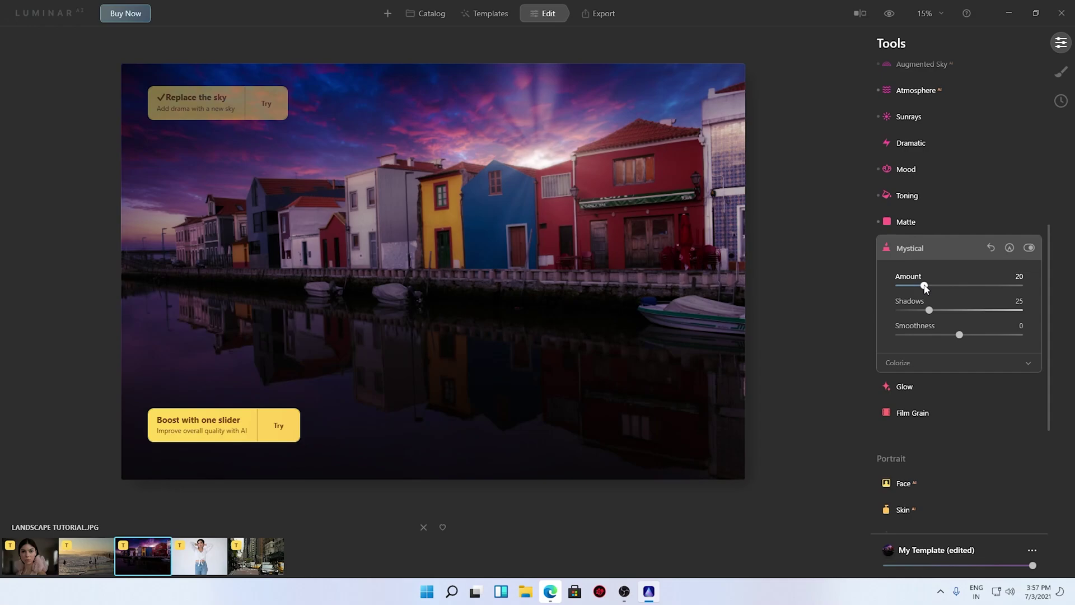
{"action": "left_click", "coordinate": [1029, 248]}
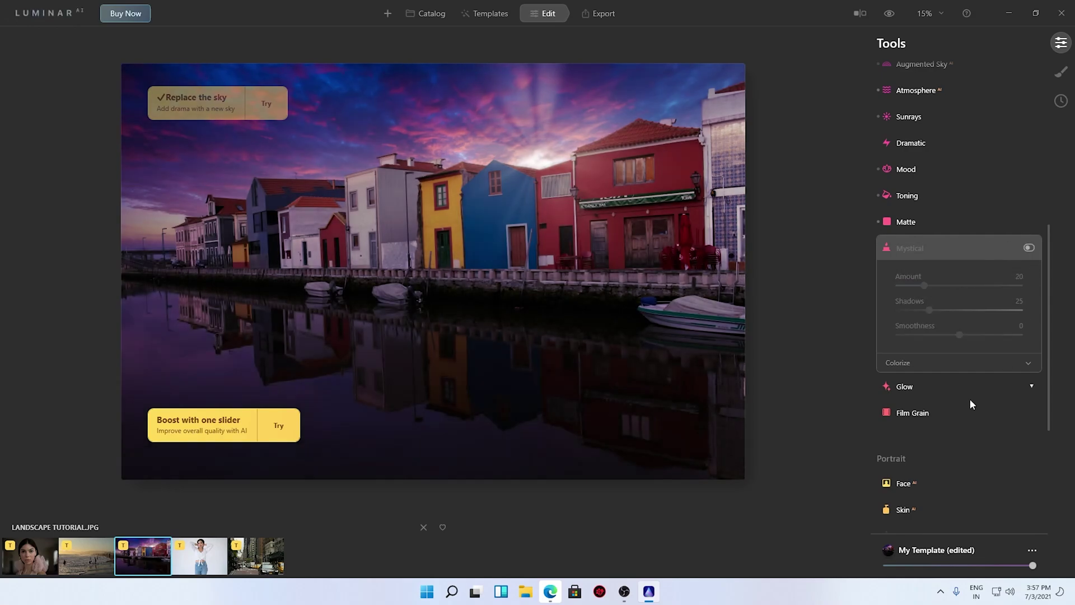
Apply Glow's Soft Focus, toggle it to compare, and reduce its Amount to about 1
{"action": "left_click", "coordinate": [933, 386]}
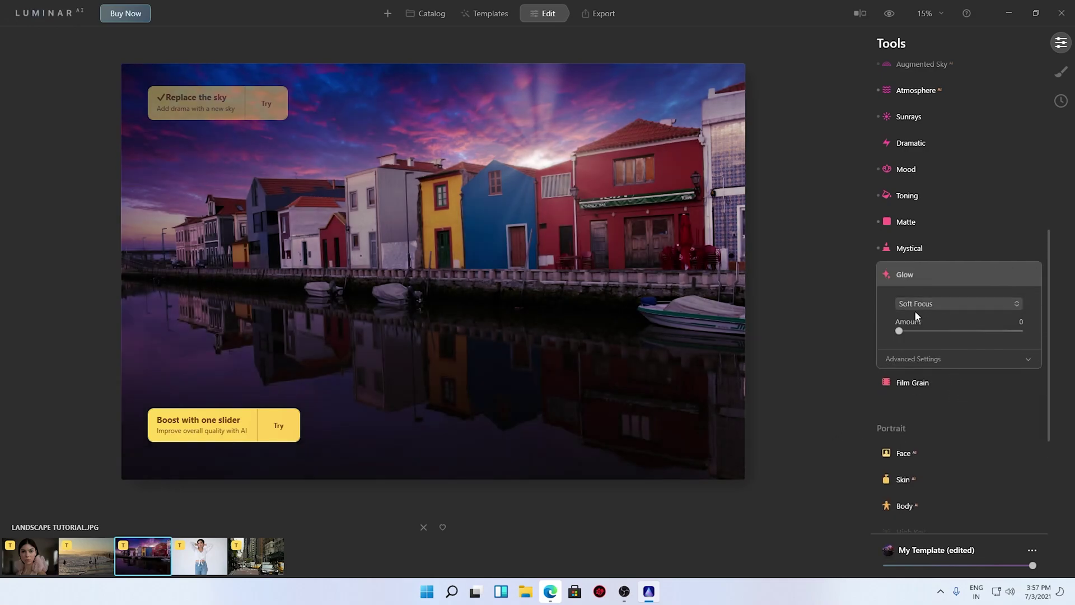
{"action": "left_click", "coordinate": [973, 338]}
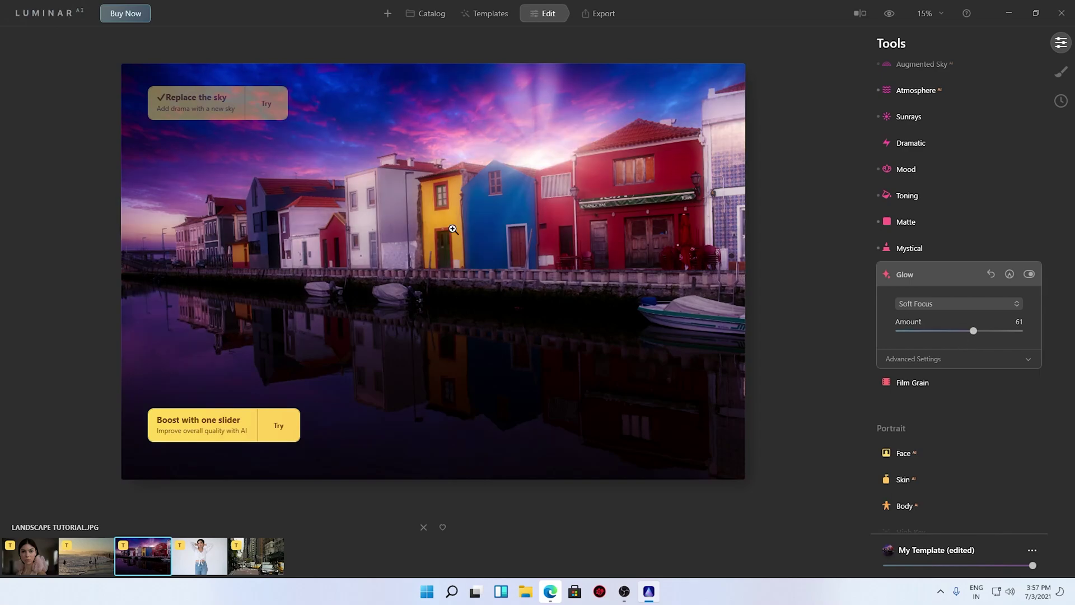
{"action": "left_click", "coordinate": [906, 331]}
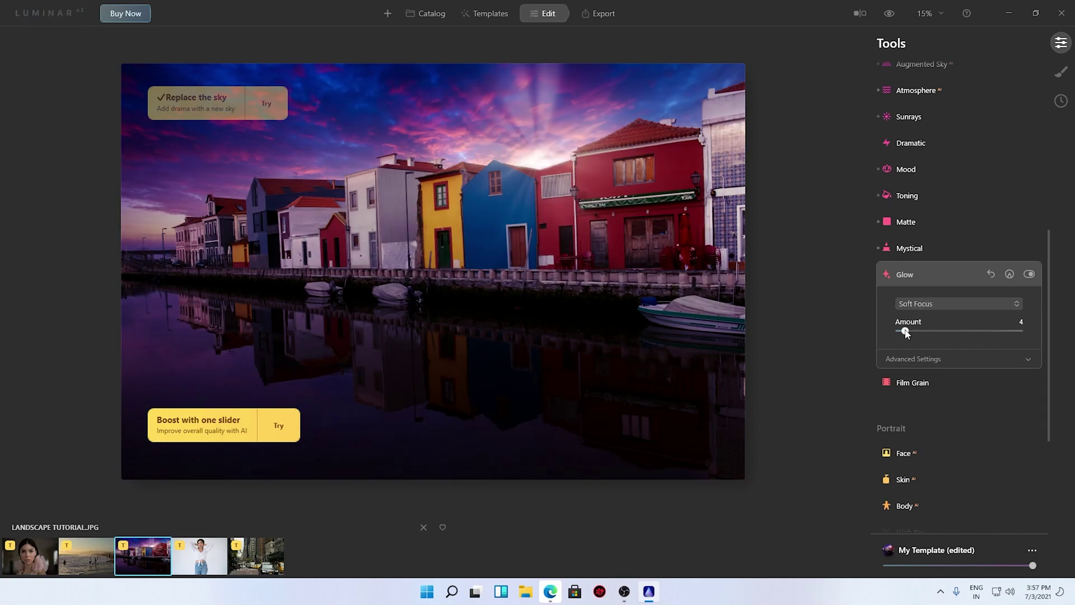
{"action": "left_click", "coordinate": [1030, 274]}
{"action": "left_click", "coordinate": [1031, 274]}
{"action": "left_click_drag", "start_coordinate": [905, 331], "coordinate": [902, 331]}
Turn on the before/after split and sweep the divider across the canal photo
{"action": "left_click", "coordinate": [860, 13]}
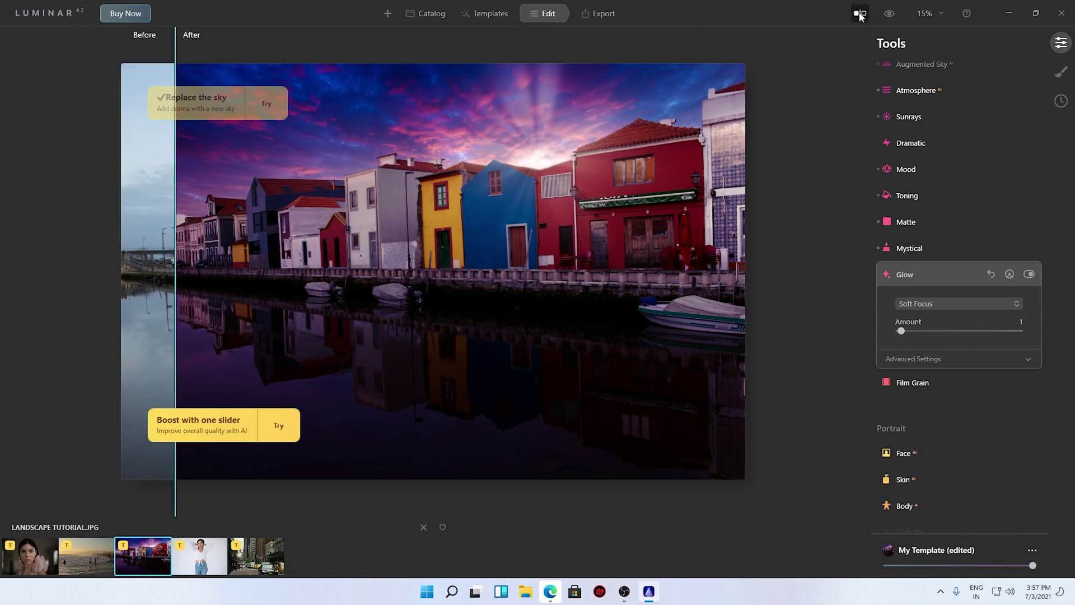
{"action": "mouse_move", "coordinate": [173, 299]}
{"action": "left_mouse_down"}
{"action": "mouse_move", "coordinate": [697, 308]}
{"action": "mouse_move", "coordinate": [170, 311]}
{"action": "left_mouse_up"}
{"action": "left_click_drag", "start_coordinate": [174, 274], "coordinate": [240, 275]}
After one more before/after sweep, test Optics Lens Distortion at 100, then reset it to 0
{"action": "left_click_drag", "start_coordinate": [356, 276], "coordinate": [175, 276]}
{"action": "scroll", "coordinate": [923, 448], "scroll_direction": "down", "scroll_amount": 1}
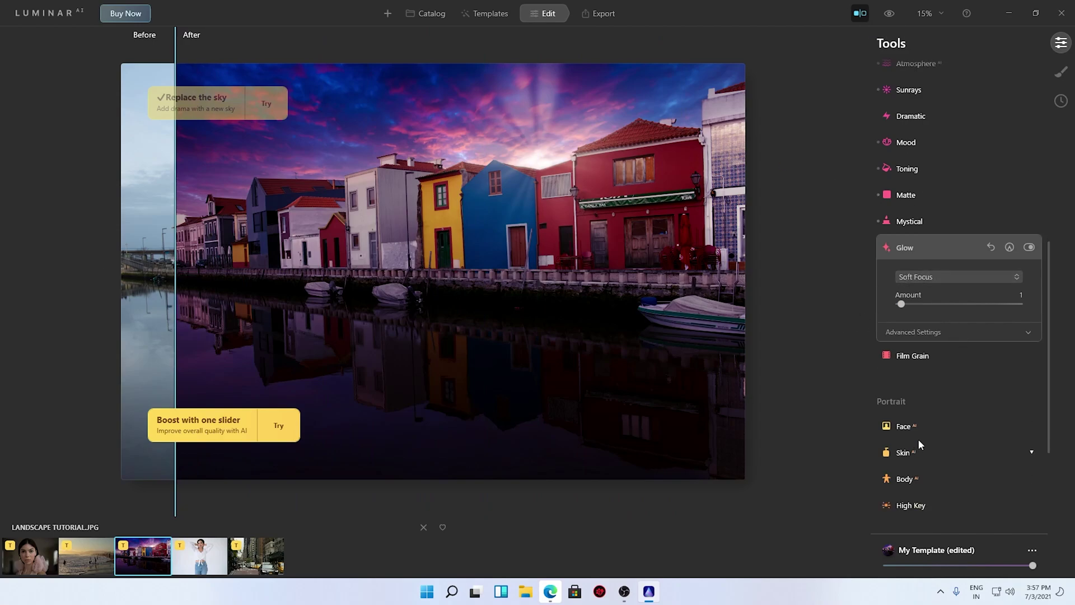
{"action": "scroll", "coordinate": [917, 414], "scroll_direction": "down", "scroll_amount": 4}
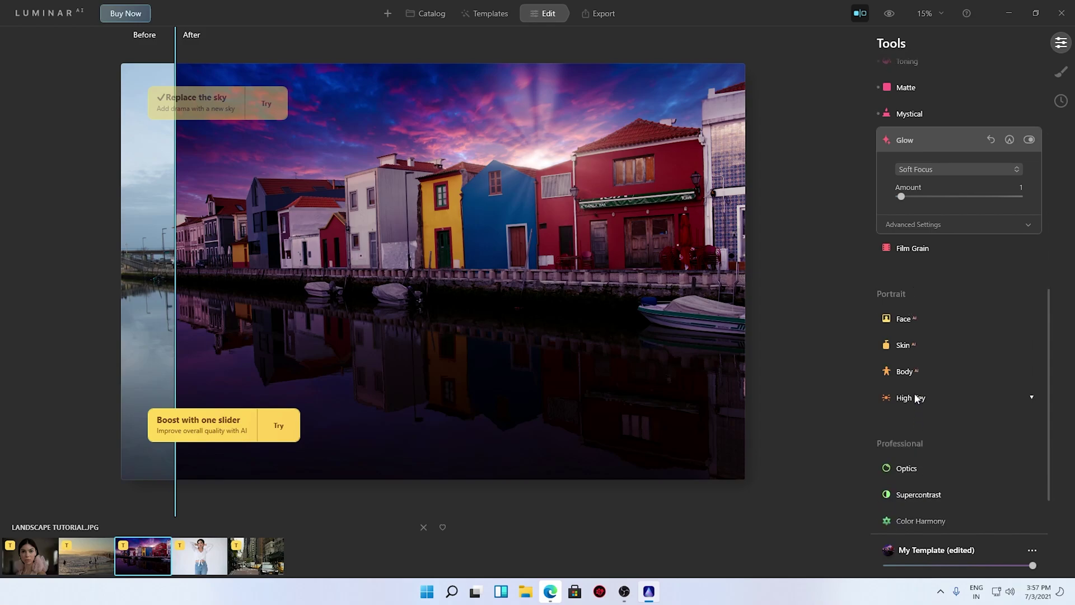
{"action": "scroll", "coordinate": [919, 306], "scroll_direction": "down", "scroll_amount": 3}
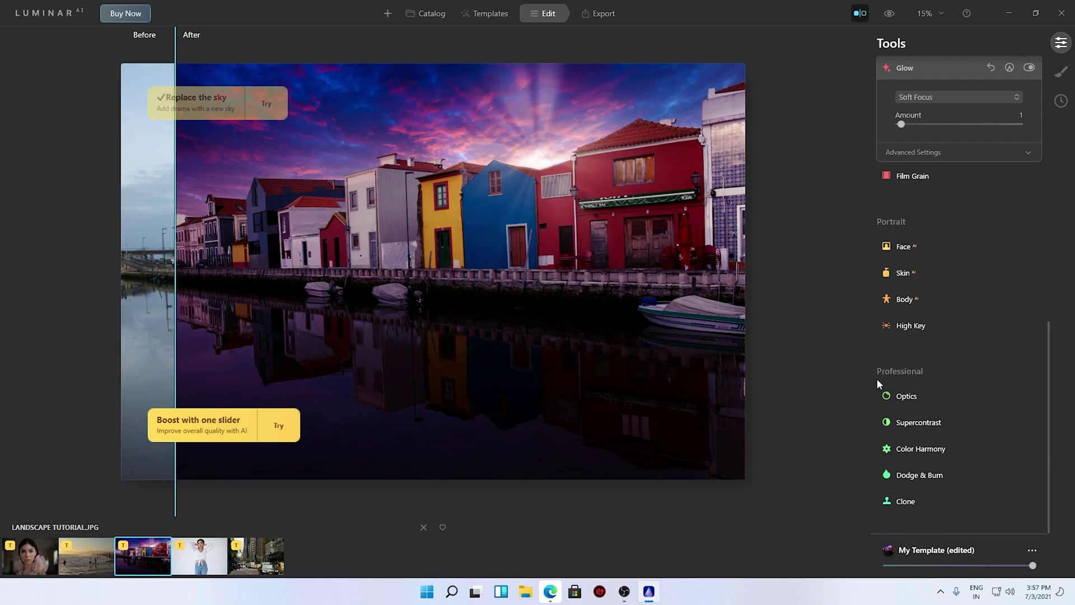
{"action": "left_click", "coordinate": [907, 396]}
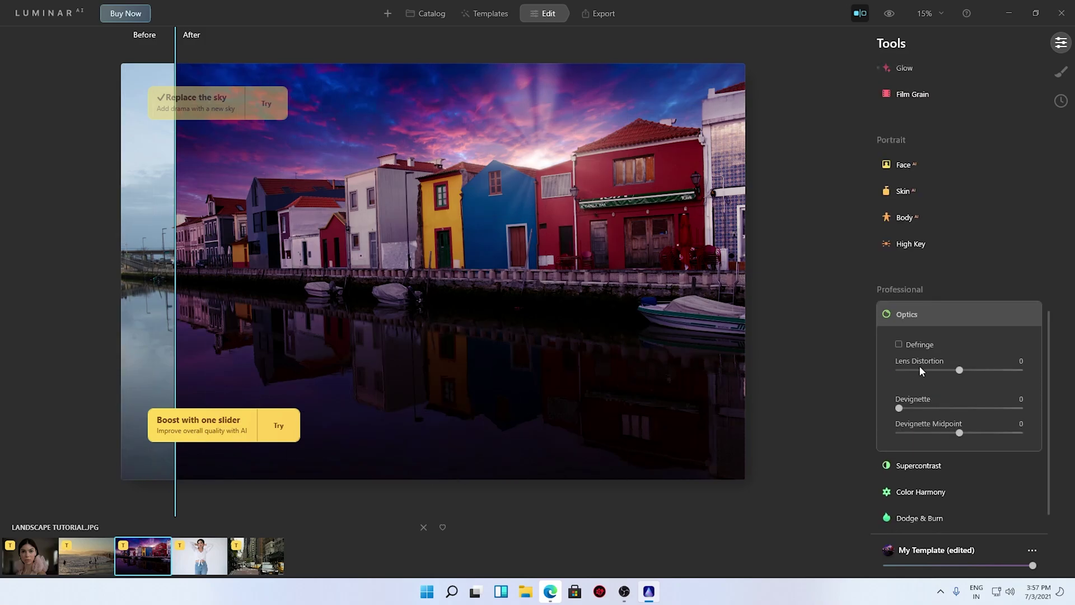
{"action": "mouse_move", "coordinate": [959, 370]}
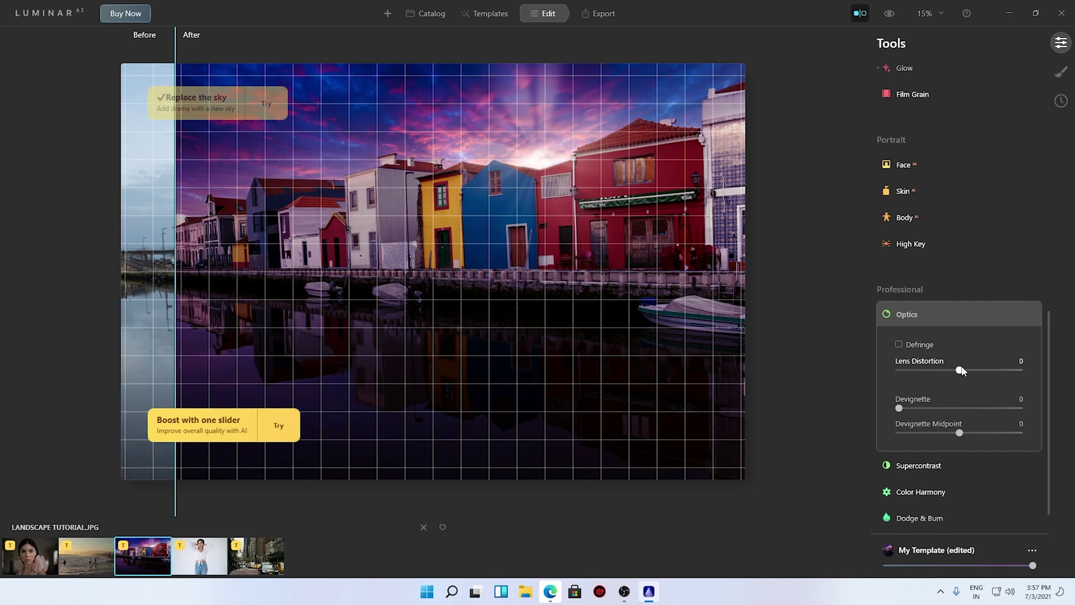
{"action": "left_click_drag", "start_coordinate": [974, 369], "coordinate": [1019, 373]}
{"action": "double_click", "coordinate": [1019, 374]}
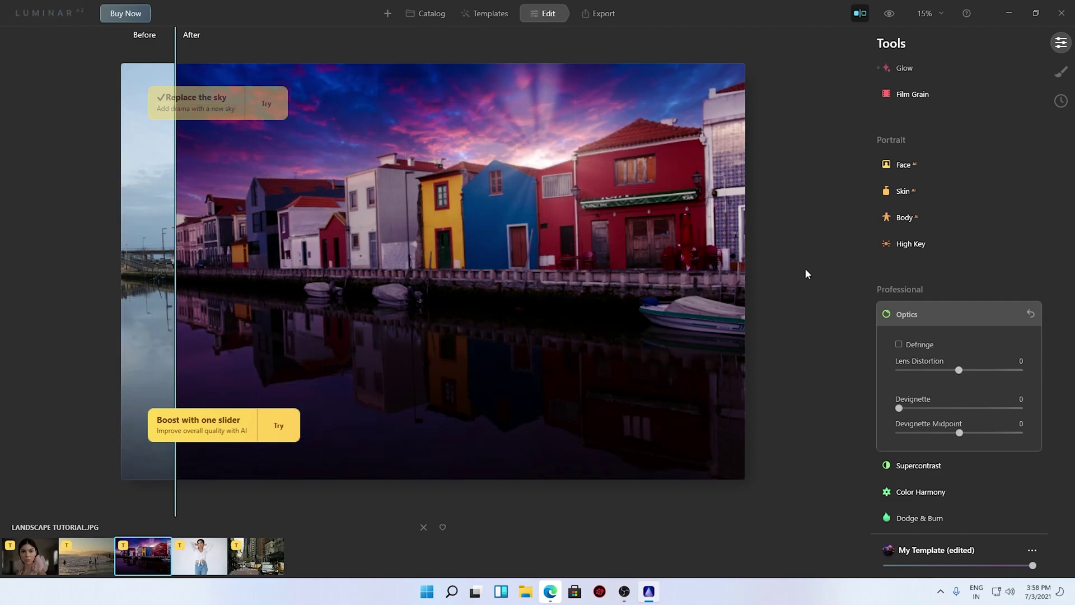
Raise Color Harmony Brilliance to 50, then settle it at 29 while comparing against the original
{"action": "left_click", "coordinate": [921, 491]}
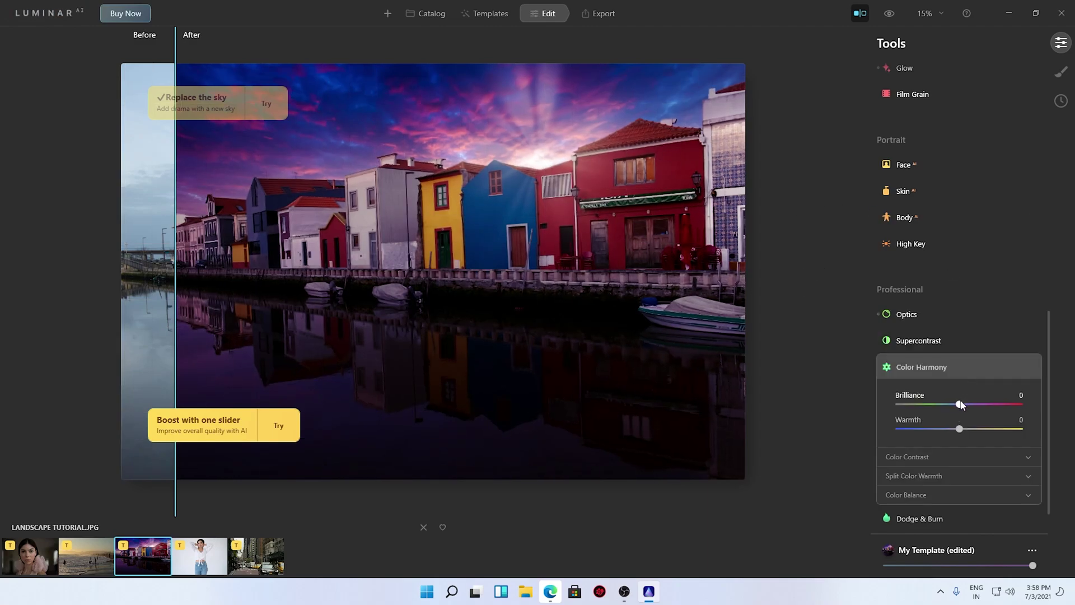
{"action": "left_click_drag", "start_coordinate": [961, 405], "coordinate": [990, 405]}
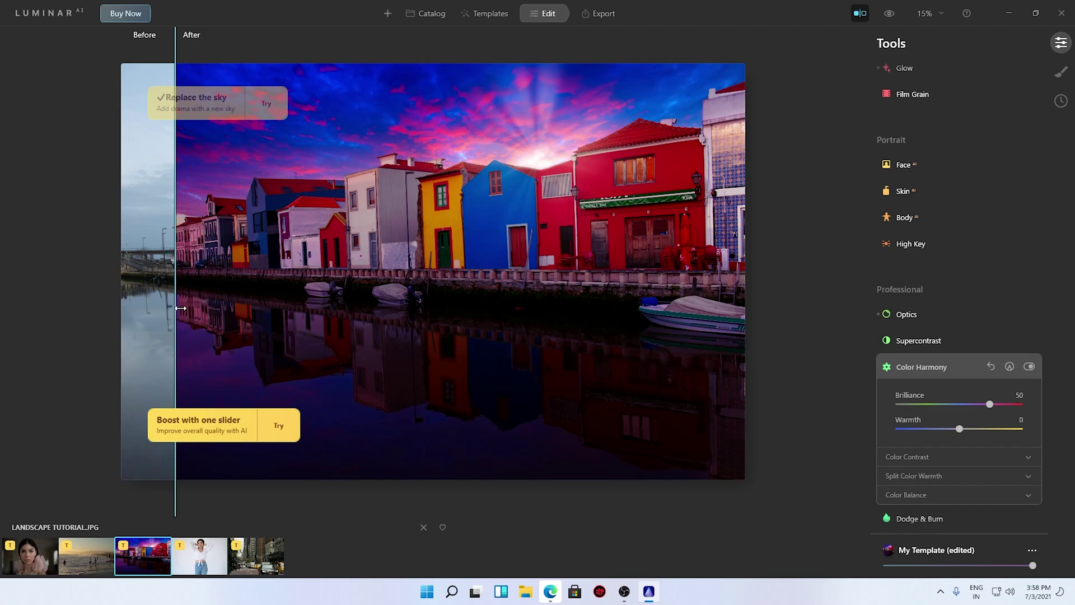
{"action": "left_click_drag", "start_coordinate": [180, 308], "coordinate": [159, 304]}
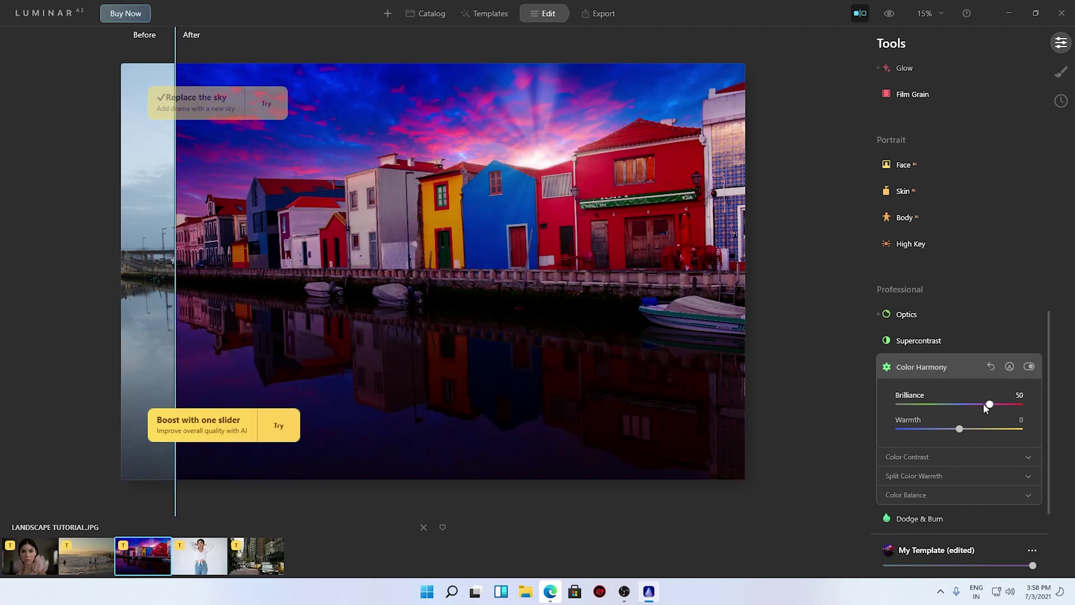
{"action": "mouse_move", "coordinate": [990, 407]}
{"action": "left_mouse_down"}
{"action": "mouse_move", "coordinate": [914, 403]}
{"action": "mouse_move", "coordinate": [977, 403]}
{"action": "left_mouse_up"}
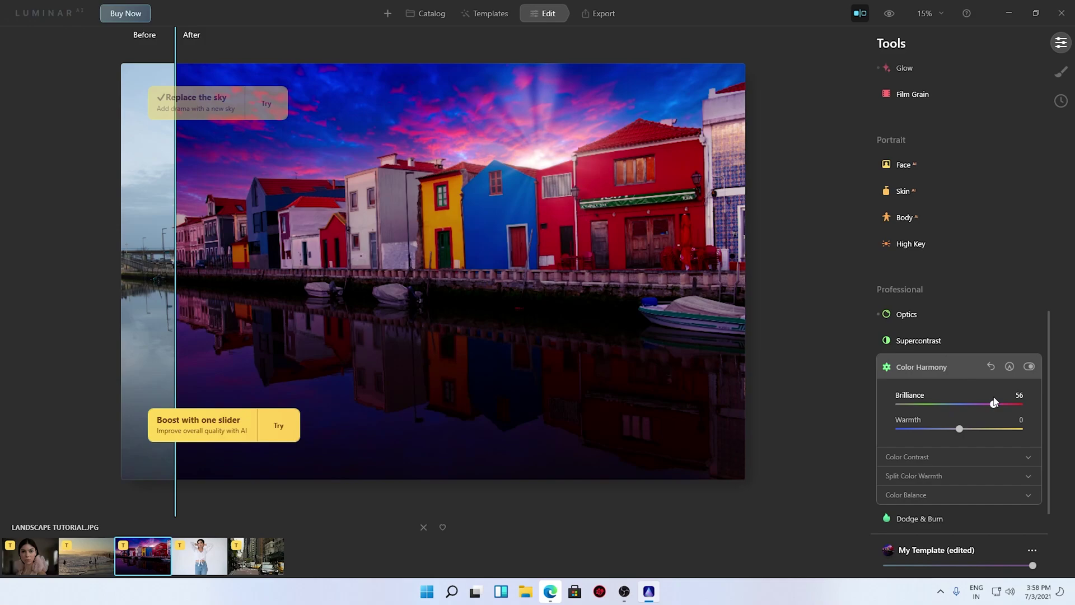
{"action": "left_click_drag", "start_coordinate": [174, 313], "coordinate": [131, 292]}
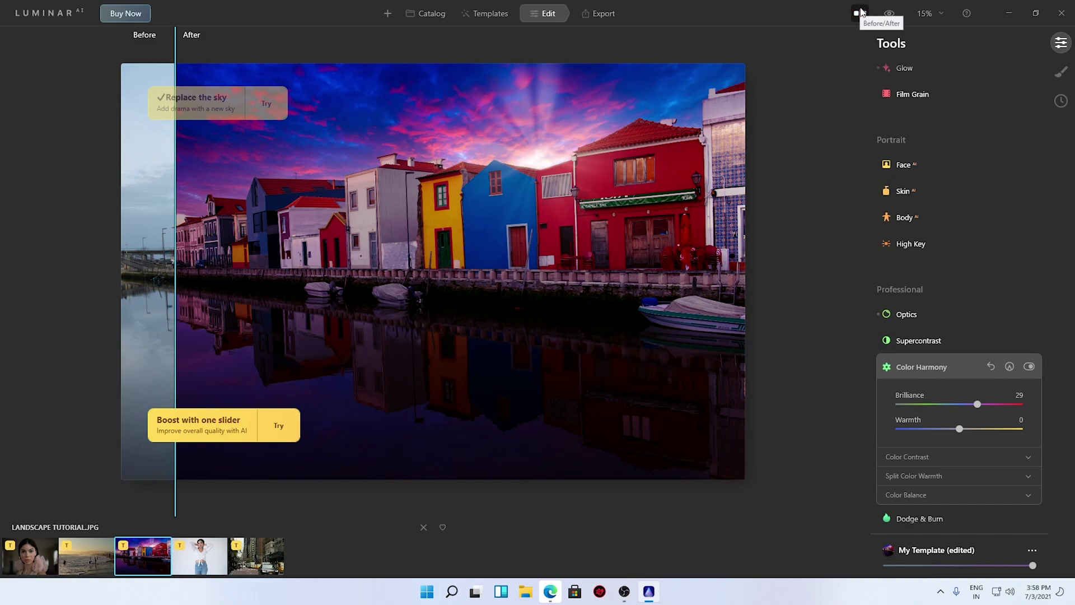
Turn off the split view and briefly check the original before returning to the edit
{"action": "left_click", "coordinate": [861, 11]}
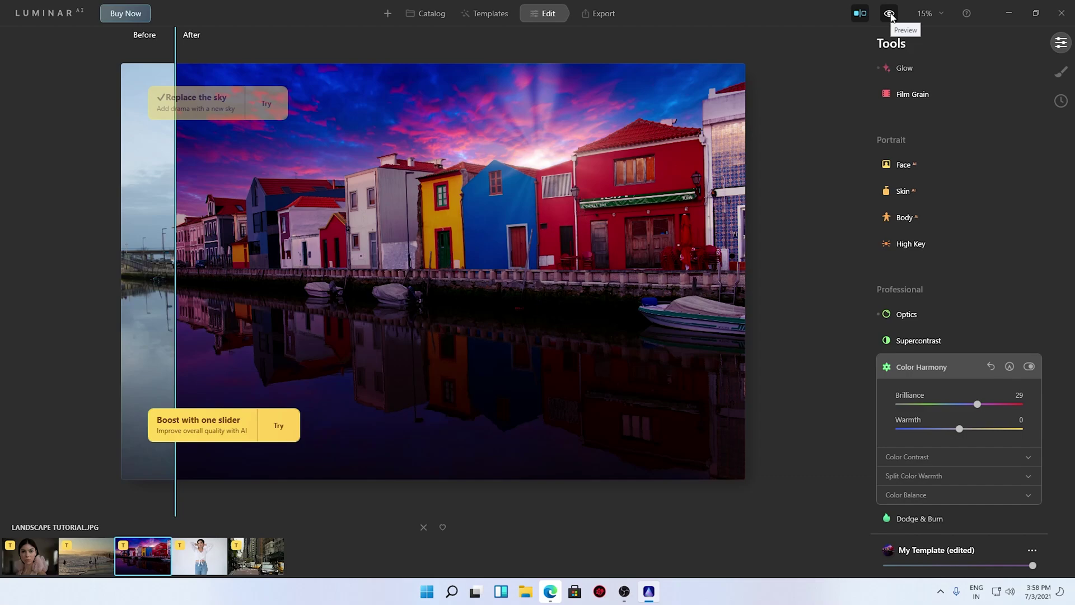
{"action": "left_click", "coordinate": [889, 14]}
{"action": "key", "text": "backslash"}
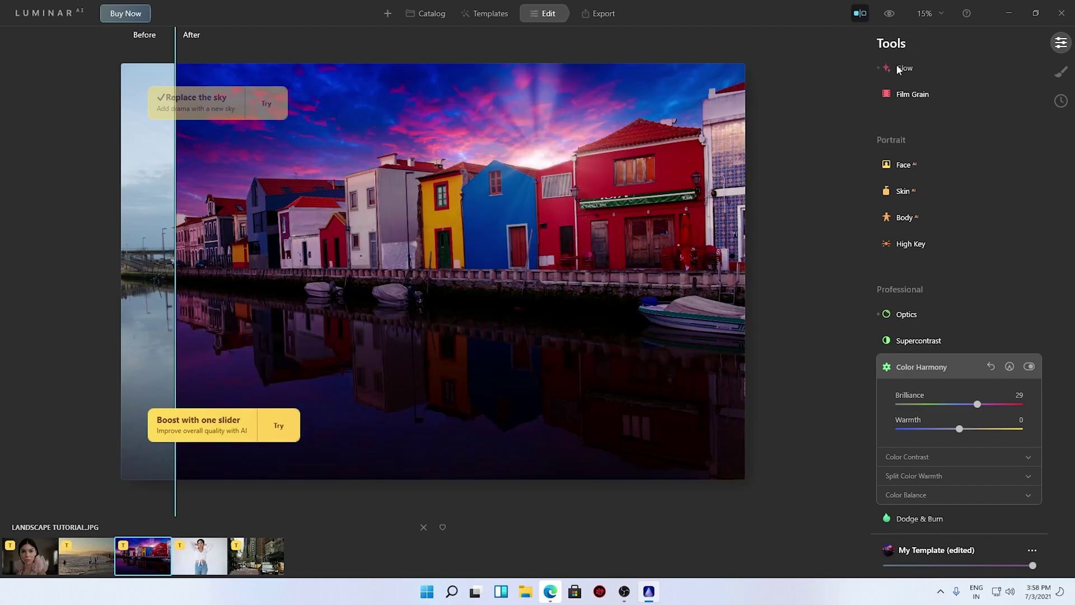
Increase Color Contrast Amount to 28 with Hue left at 0
{"action": "scroll", "coordinate": [939, 413], "scroll_direction": "down", "scroll_amount": 1}
{"action": "left_click", "coordinate": [939, 413]}
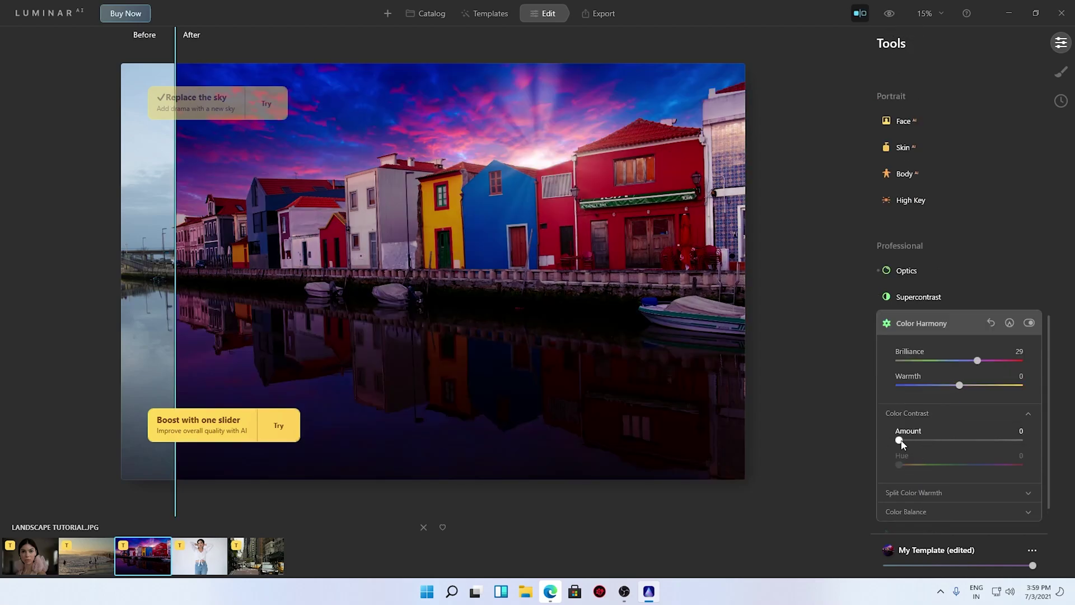
{"action": "left_click_drag", "start_coordinate": [899, 440], "coordinate": [937, 436]}
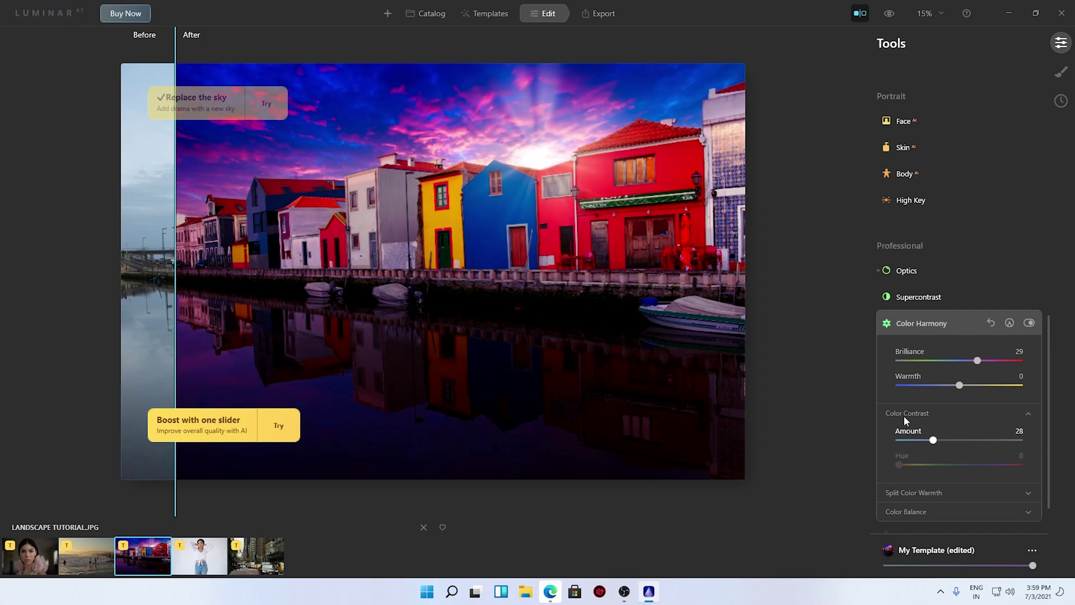
Flip between the unedited original and the sunset edit several times, ending on the edit
{"action": "left_click", "coordinate": [890, 13]}
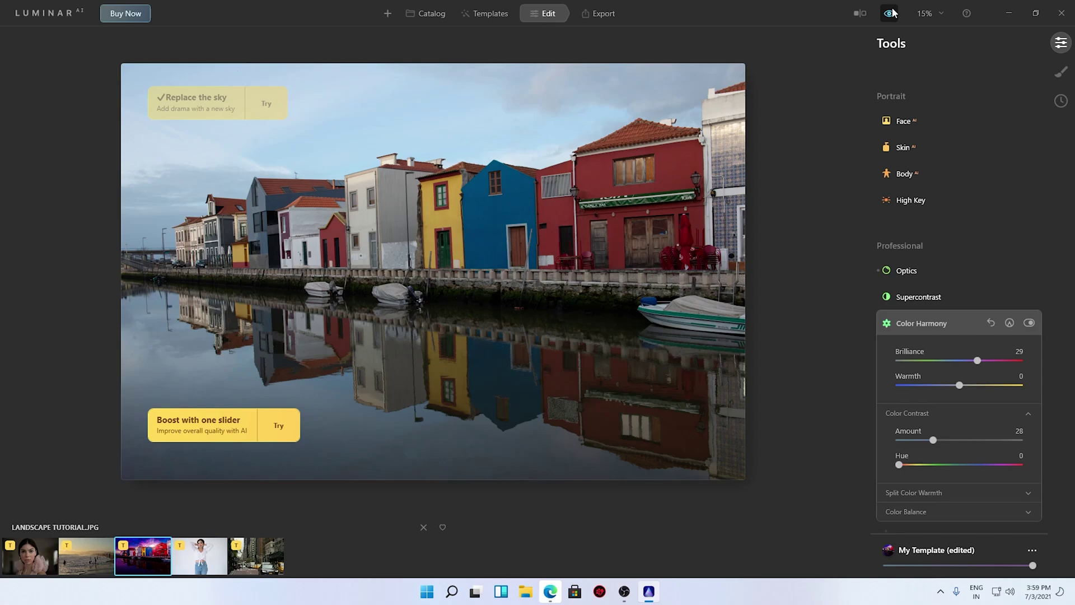
{"action": "left_click", "coordinate": [891, 12]}
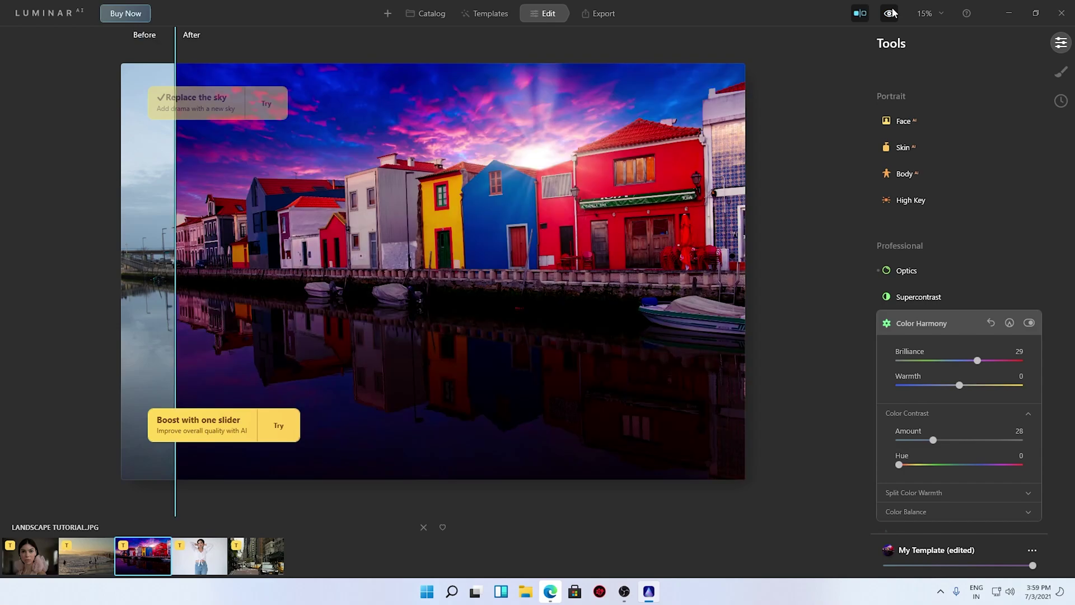
{"action": "left_click", "coordinate": [891, 13]}
{"action": "left_click", "coordinate": [891, 13]}
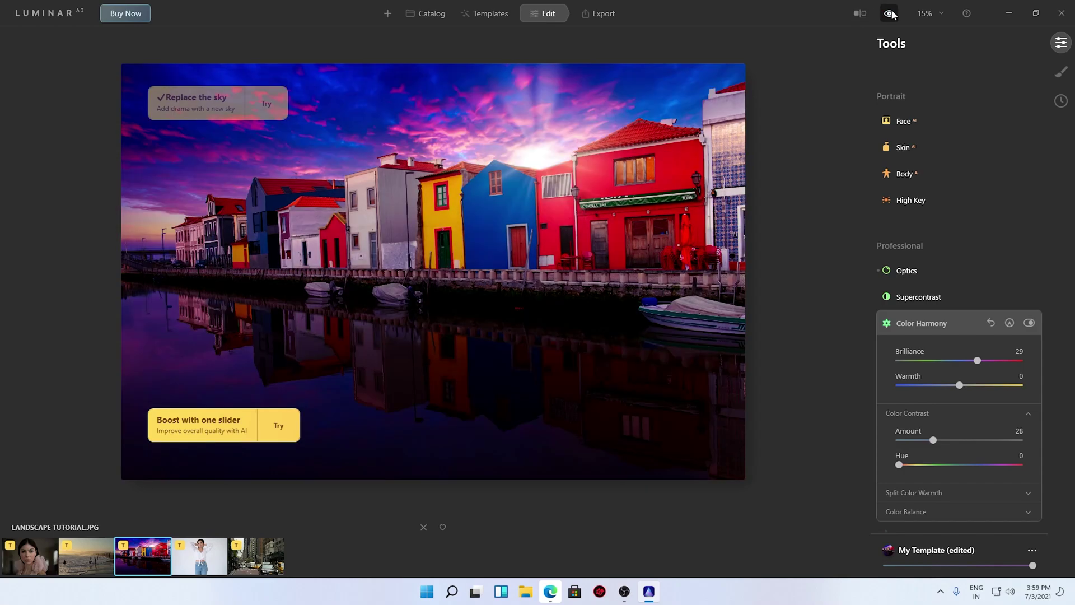
{"action": "left_click", "coordinate": [891, 13]}
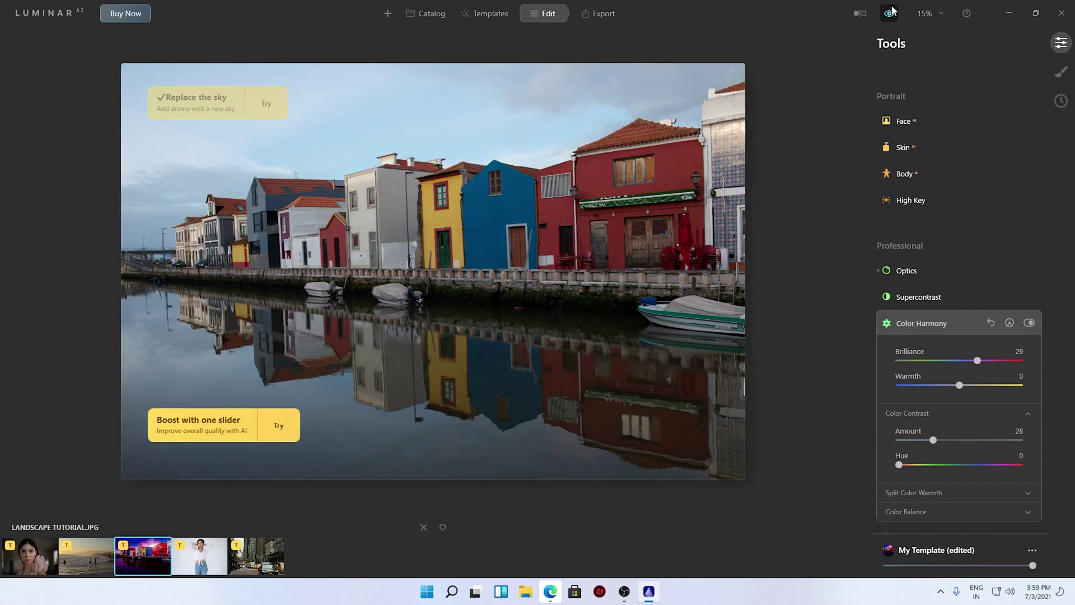
{"action": "left_click", "coordinate": [891, 12]}
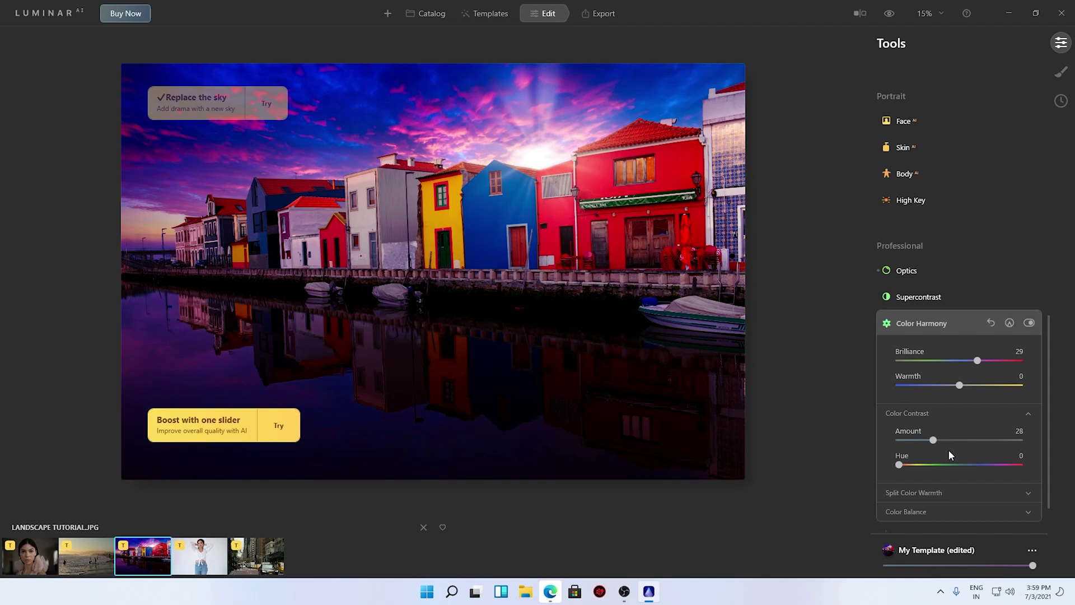
{"action": "scroll", "coordinate": [980, 452], "scroll_direction": "down", "scroll_amount": 1}
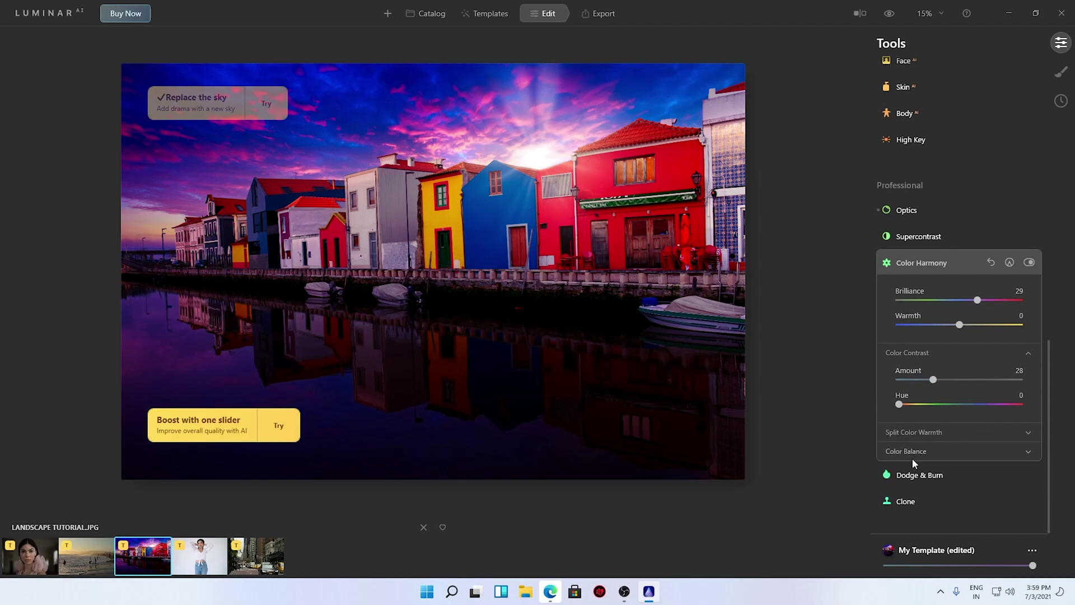
Test Split Color Warmth's Warm slider at -54, then return Warm to 0
{"action": "left_click", "coordinate": [910, 431]}
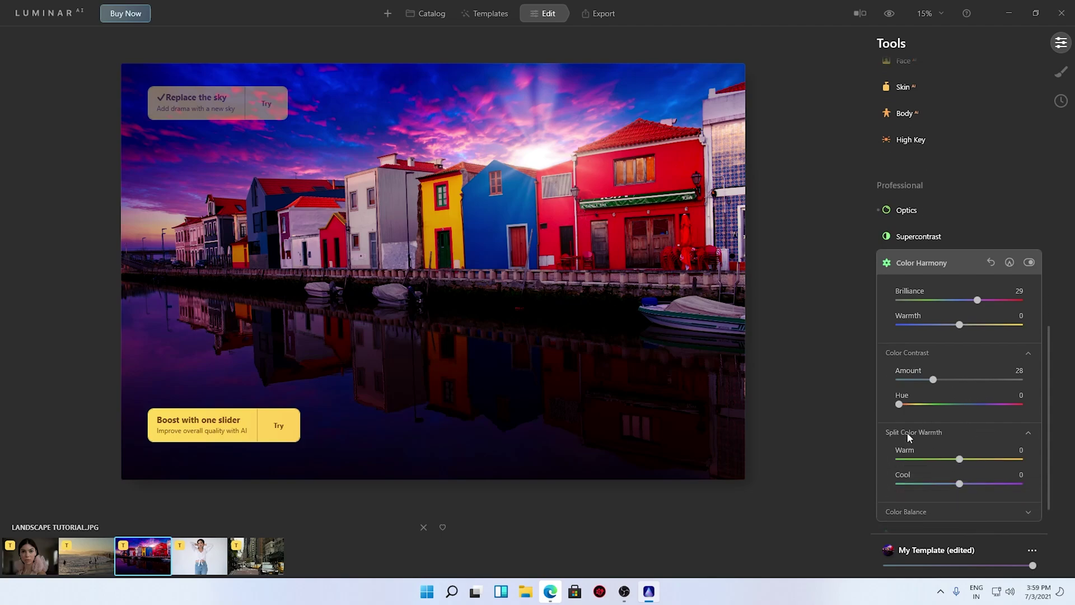
{"action": "mouse_move", "coordinate": [960, 459]}
{"action": "left_mouse_down"}
{"action": "mouse_move", "coordinate": [927, 459]}
{"action": "mouse_move", "coordinate": [971, 460]}
{"action": "mouse_move", "coordinate": [947, 460]}
{"action": "mouse_move", "coordinate": [966, 486]}
{"action": "mouse_move", "coordinate": [981, 486]}
{"action": "mouse_move", "coordinate": [923, 481]}
{"action": "mouse_move", "coordinate": [956, 475]}
{"action": "left_mouse_up"}
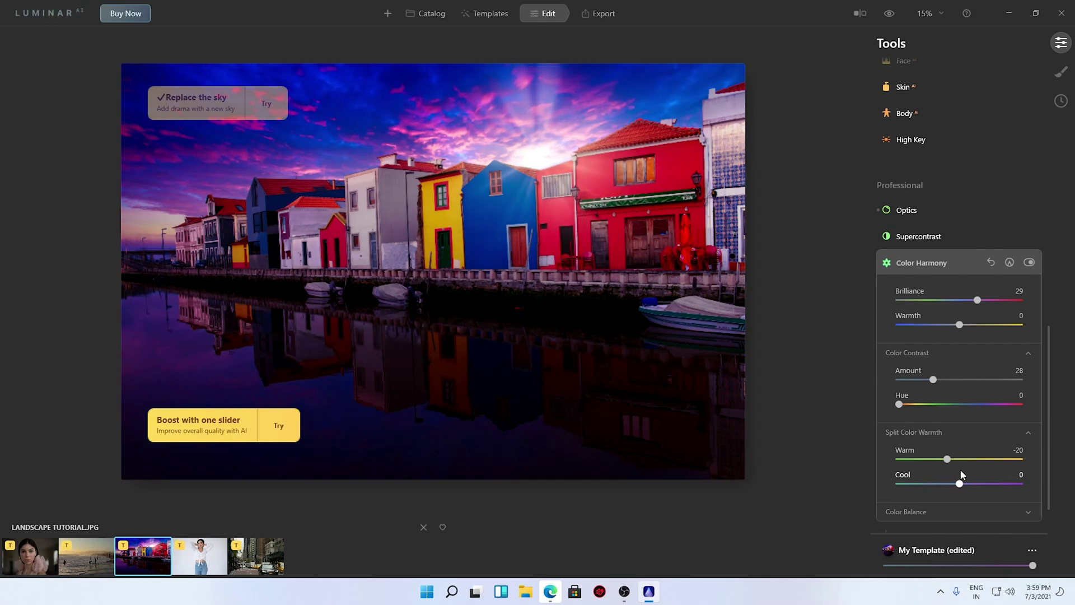
{"action": "left_click_drag", "start_coordinate": [946, 461], "coordinate": [959, 462]}
{"action": "scroll", "coordinate": [971, 460], "scroll_direction": "down", "scroll_amount": 2}
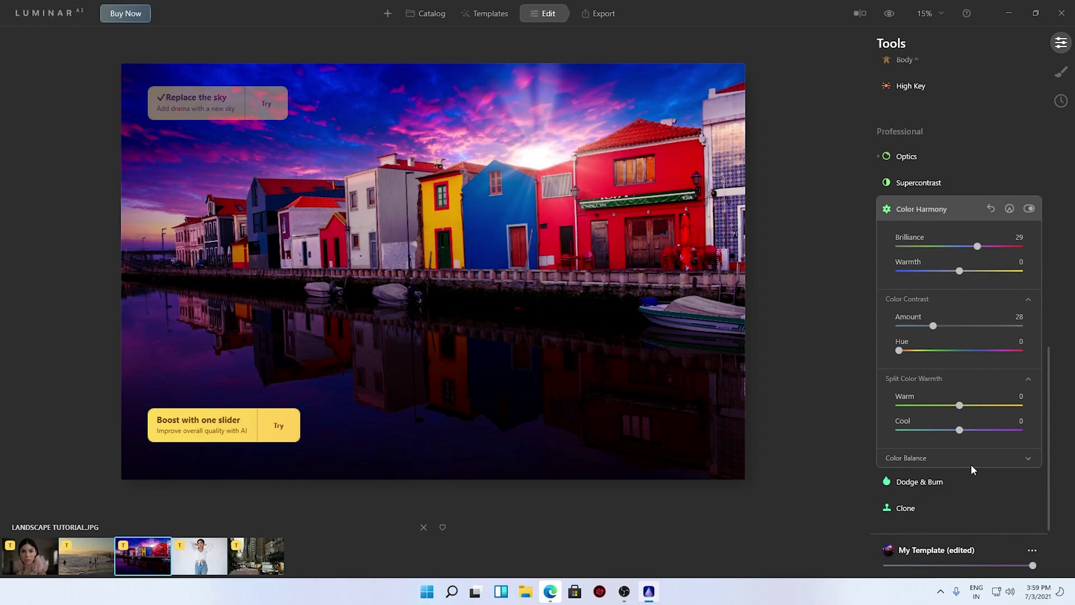
Lighten the area around the sunburst with Dodge & Burn, brush size 163, strength 45
{"action": "left_click", "coordinate": [928, 475]}
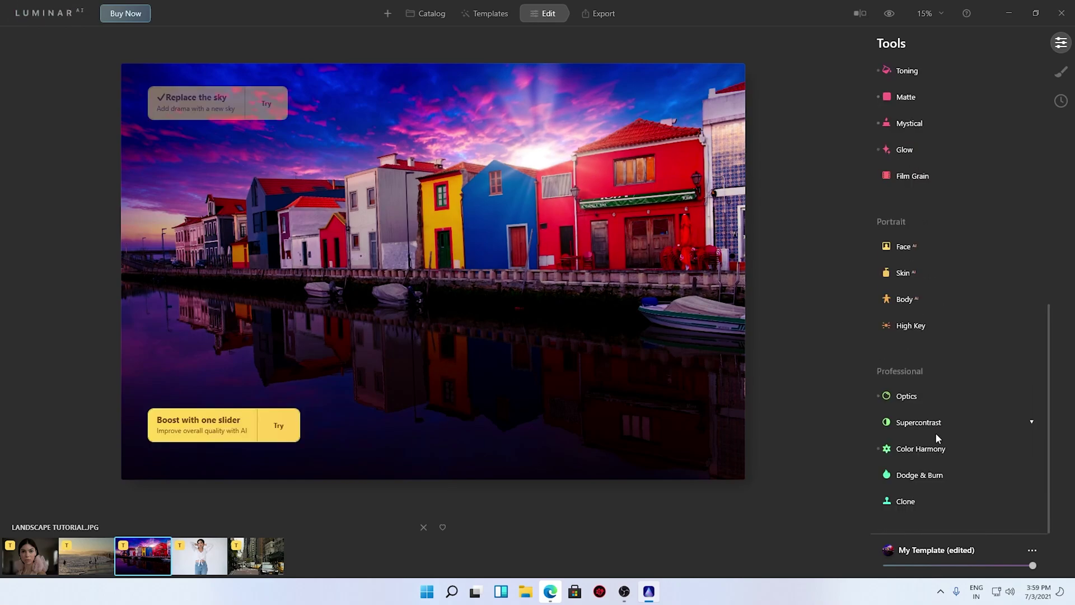
{"action": "left_click", "coordinate": [926, 475]}
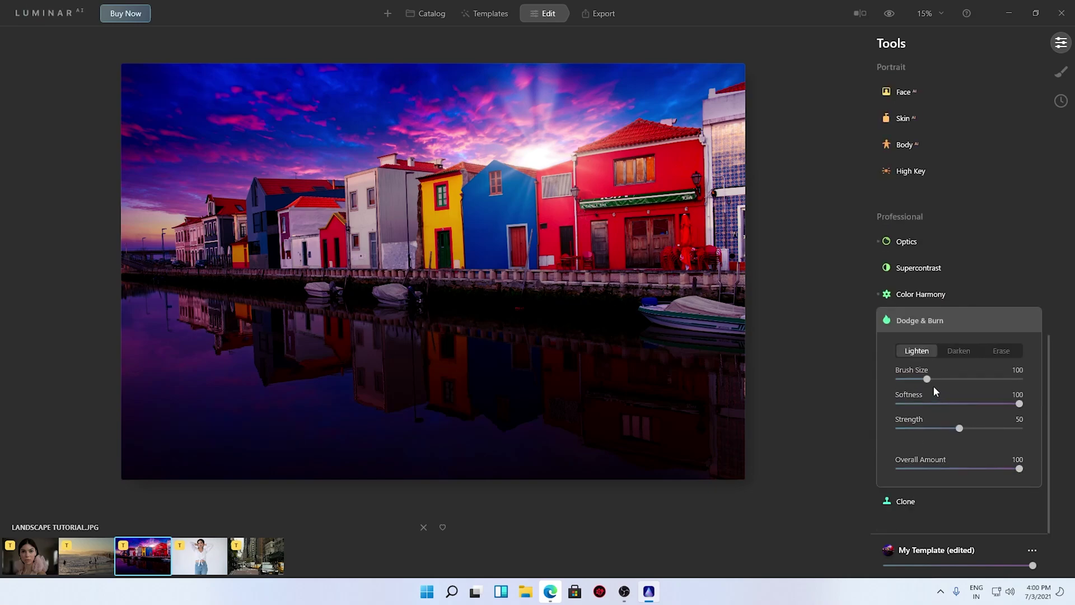
{"action": "left_click_drag", "start_coordinate": [925, 379], "coordinate": [946, 380]}
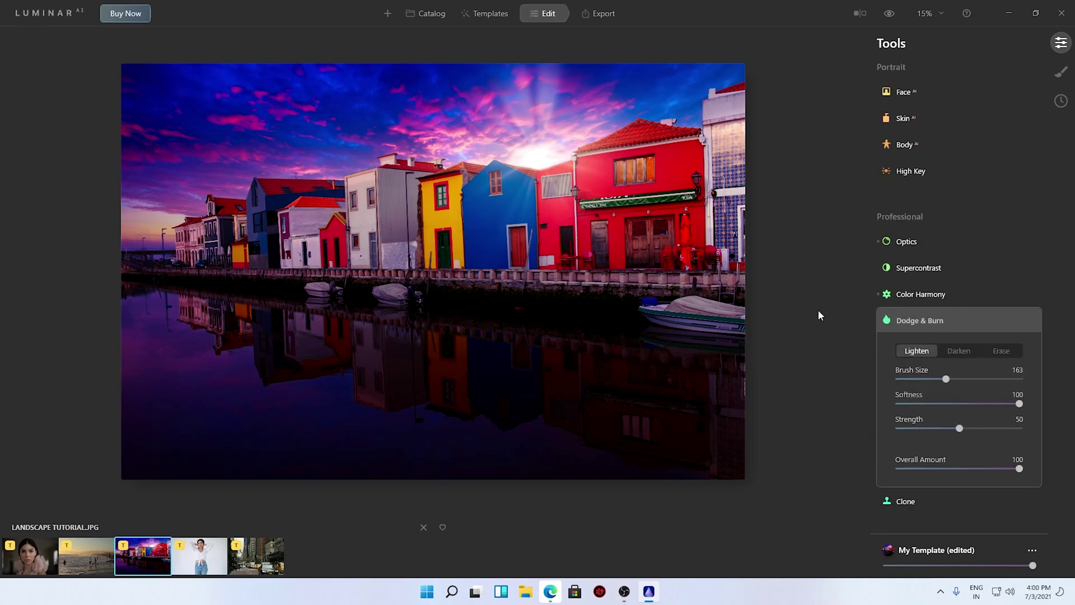
{"action": "left_click_drag", "start_coordinate": [517, 167], "coordinate": [542, 163]}
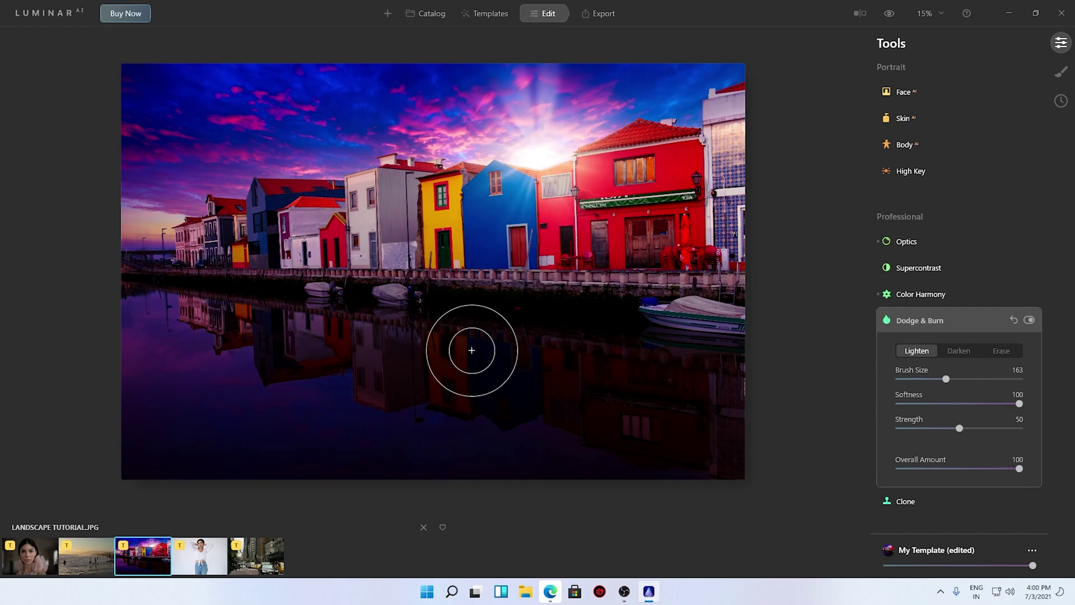
{"action": "mouse_move", "coordinate": [959, 428]}
{"action": "left_mouse_down"}
{"action": "mouse_move", "coordinate": [942, 428]}
{"action": "mouse_move", "coordinate": [954, 428]}
{"action": "left_mouse_up"}
Compare the dodged edit with the original several times, then bring up the Clone settings
{"action": "left_click", "coordinate": [889, 13]}
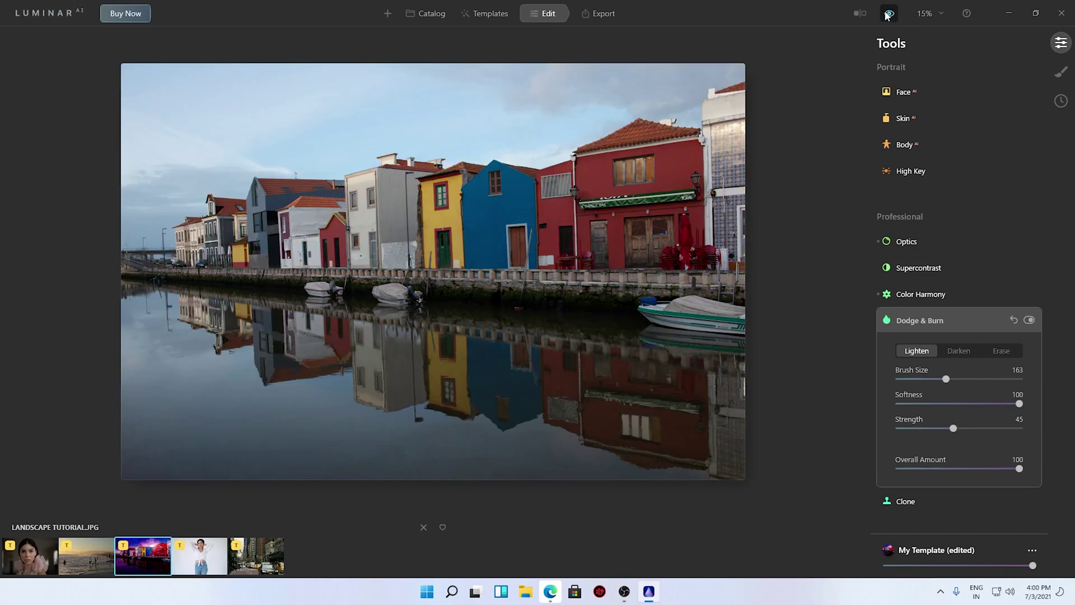
{"action": "left_click", "coordinate": [888, 13]}
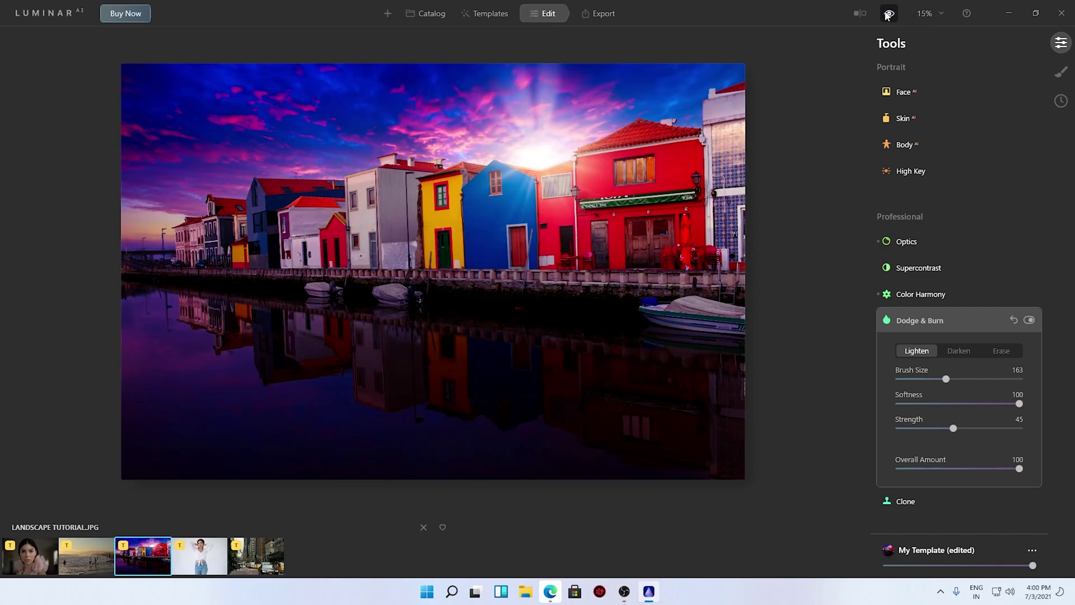
{"action": "left_click", "coordinate": [889, 14]}
{"action": "left_click", "coordinate": [888, 13]}
{"action": "left_click", "coordinate": [888, 13]}
{"action": "left_click", "coordinate": [889, 14]}
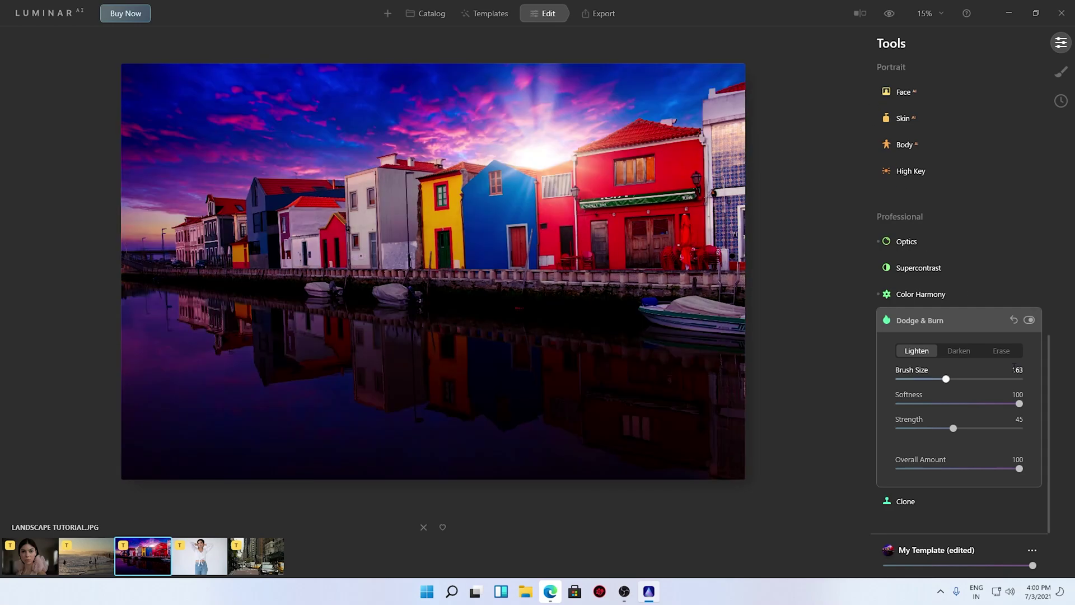
{"action": "left_click", "coordinate": [961, 496]}
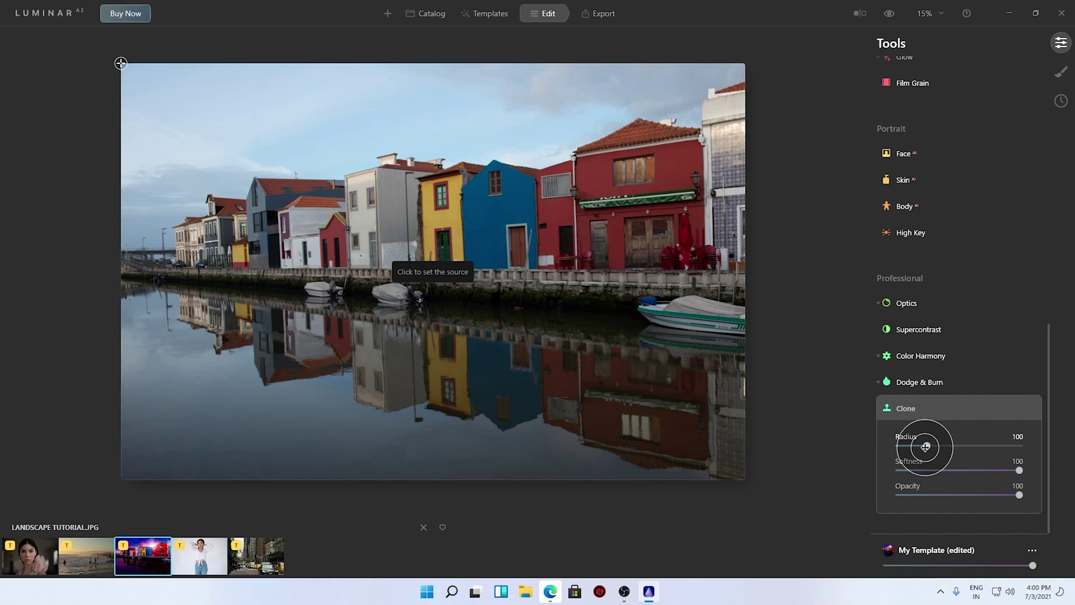
At Clone radius 95, sample the red wall and paint over the blue fringe on its edge
{"action": "mouse_move", "coordinate": [924, 446]}
{"action": "left_mouse_down"}
{"action": "mouse_move", "coordinate": [965, 446]}
{"action": "mouse_move", "coordinate": [923, 442]}
{"action": "left_mouse_up"}
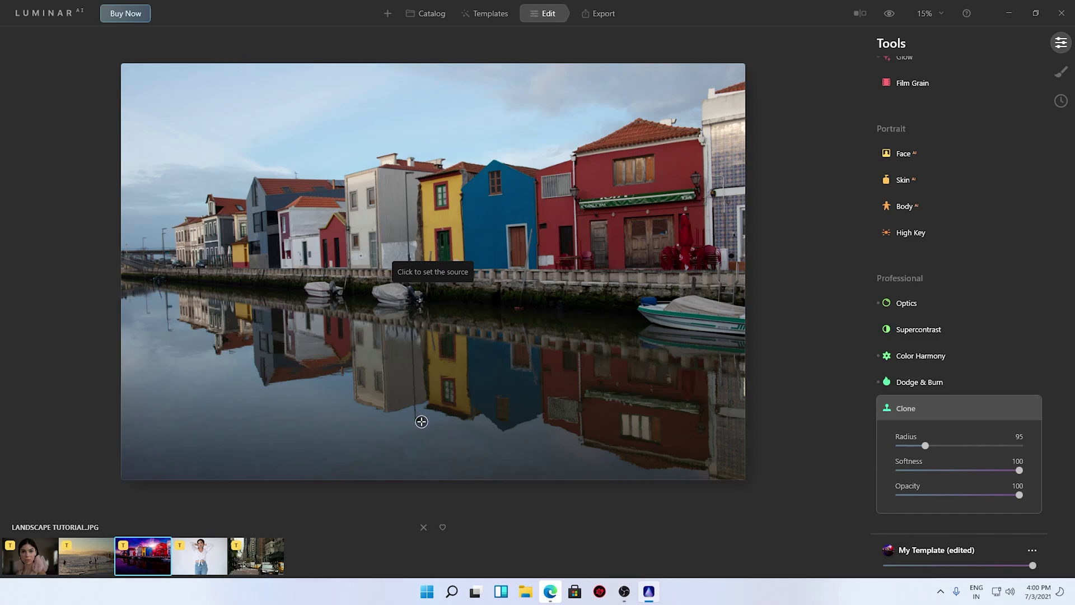
{"action": "scroll", "coordinate": [582, 239], "scroll_direction": "up", "scroll_amount": 3}
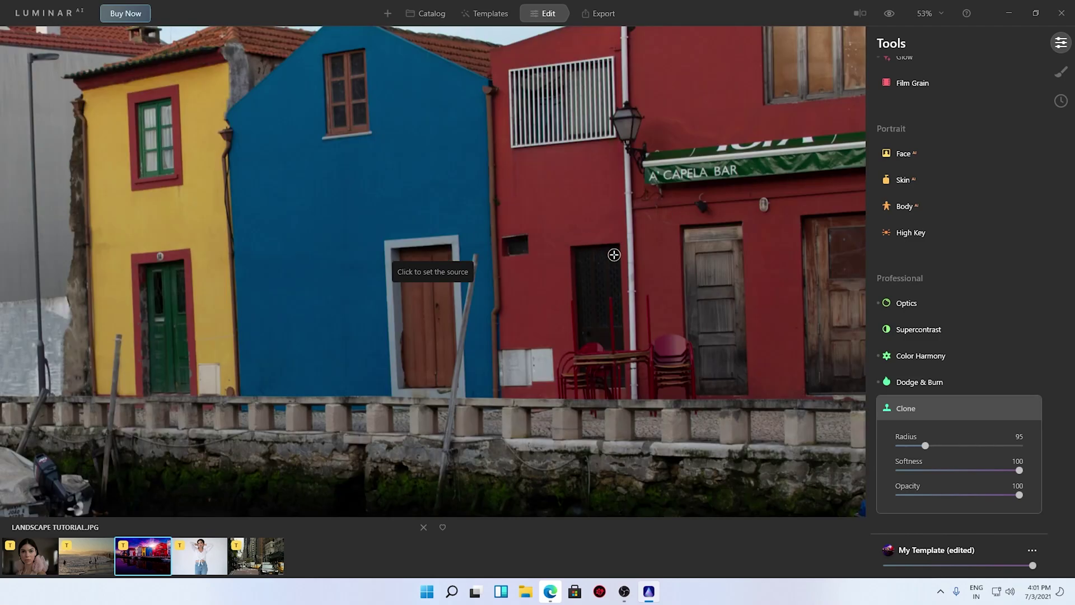
{"action": "left_click", "coordinate": [583, 171]}
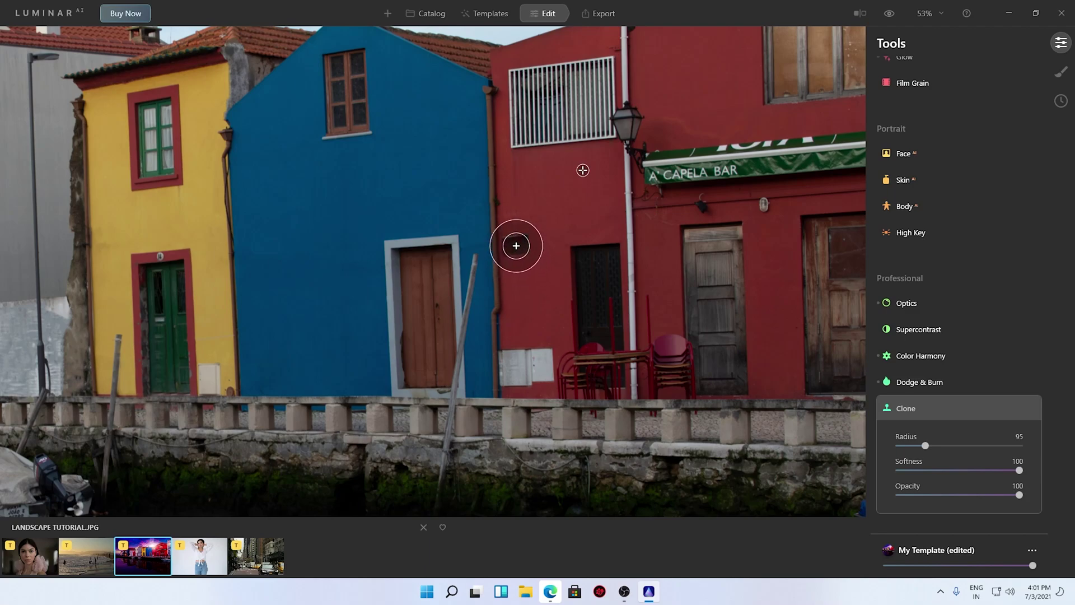
{"action": "left_click_drag", "start_coordinate": [520, 243], "coordinate": [526, 255]}
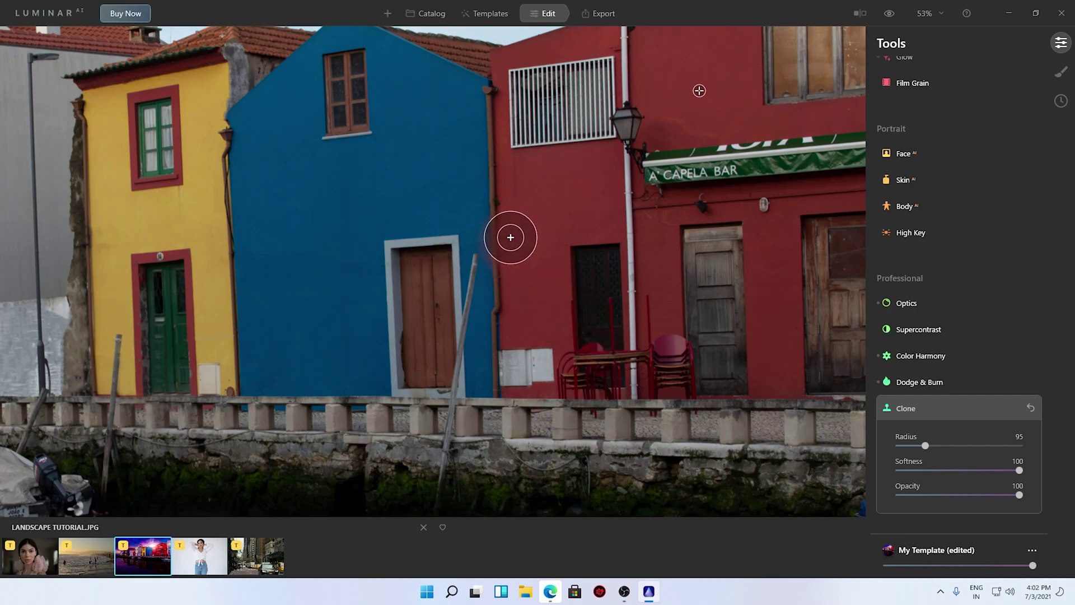
{"action": "scroll", "coordinate": [549, 265], "scroll_direction": "down", "scroll_amount": 5}
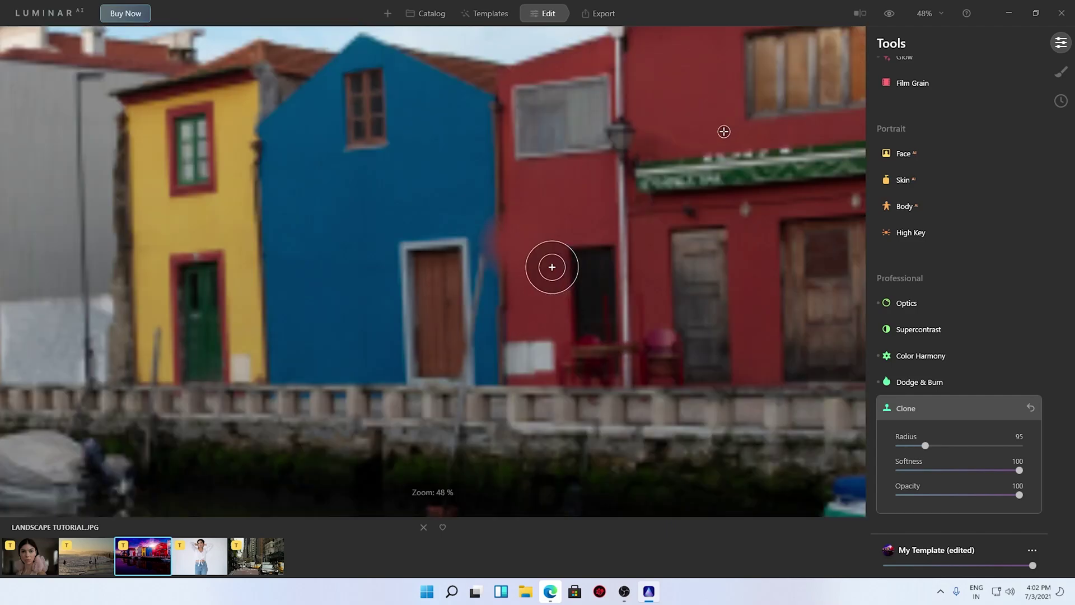
{"action": "scroll", "coordinate": [605, 291], "scroll_direction": "up", "scroll_amount": 5}
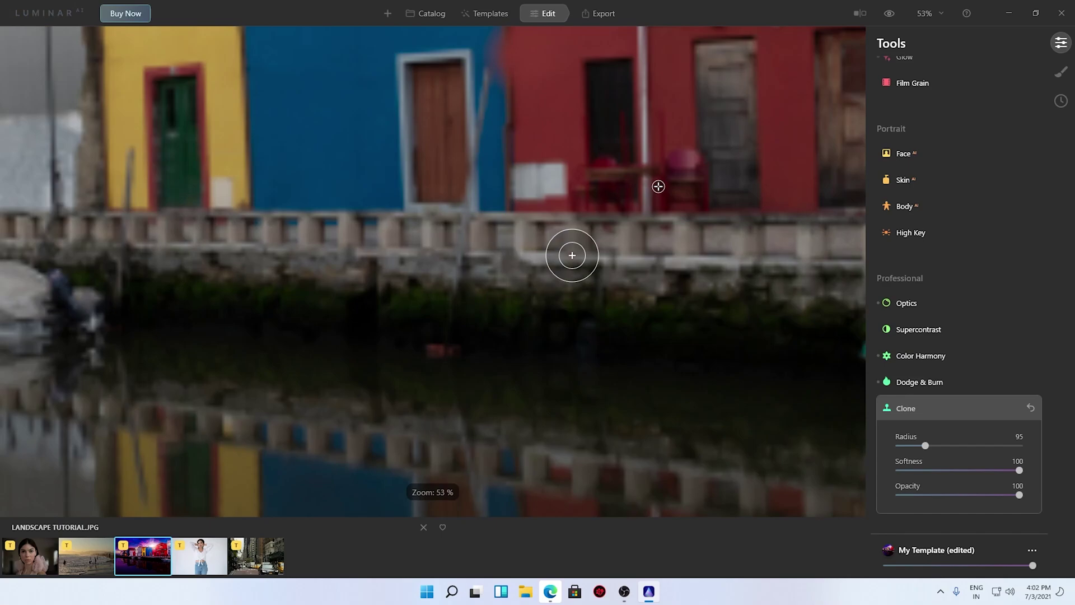
{"action": "scroll", "coordinate": [548, 185], "scroll_direction": "down", "scroll_amount": 3}
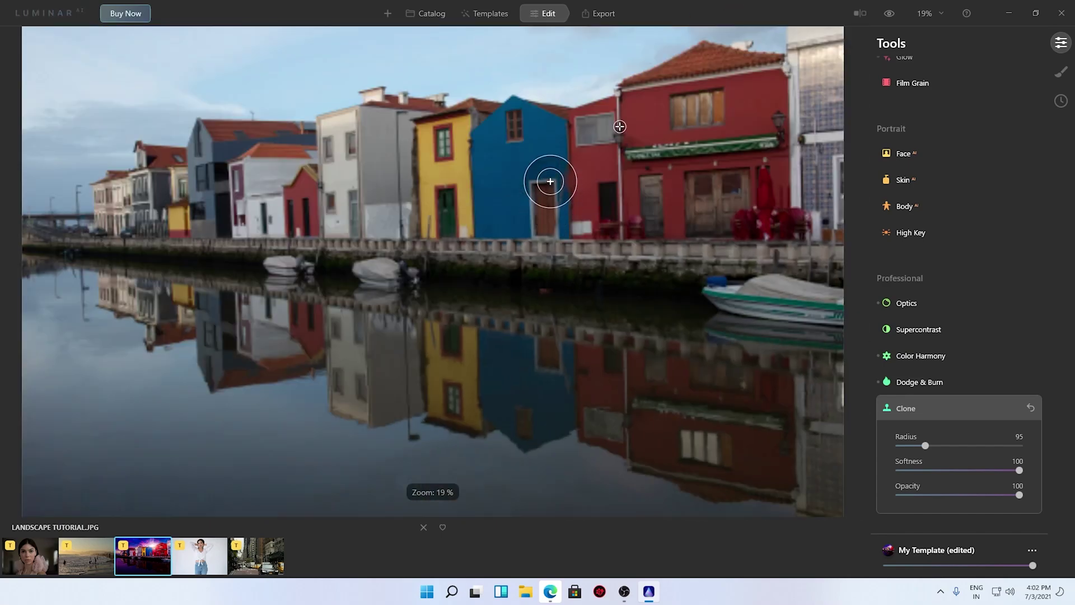
{"action": "scroll", "coordinate": [542, 165], "scroll_direction": "up", "scroll_amount": 4}
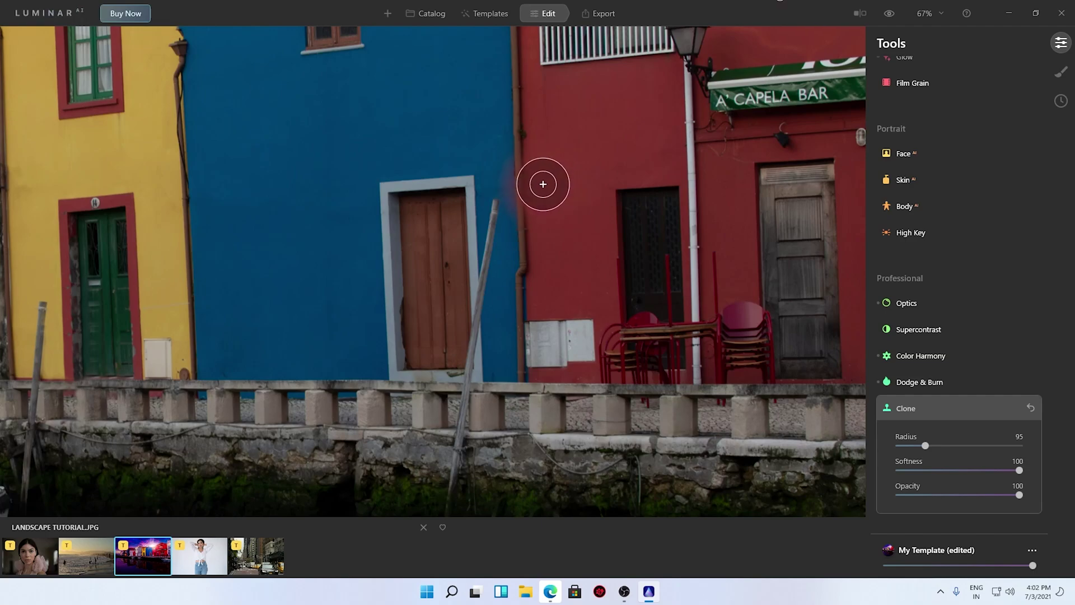
{"action": "scroll", "coordinate": [590, 260], "scroll_direction": "down", "scroll_amount": 3}
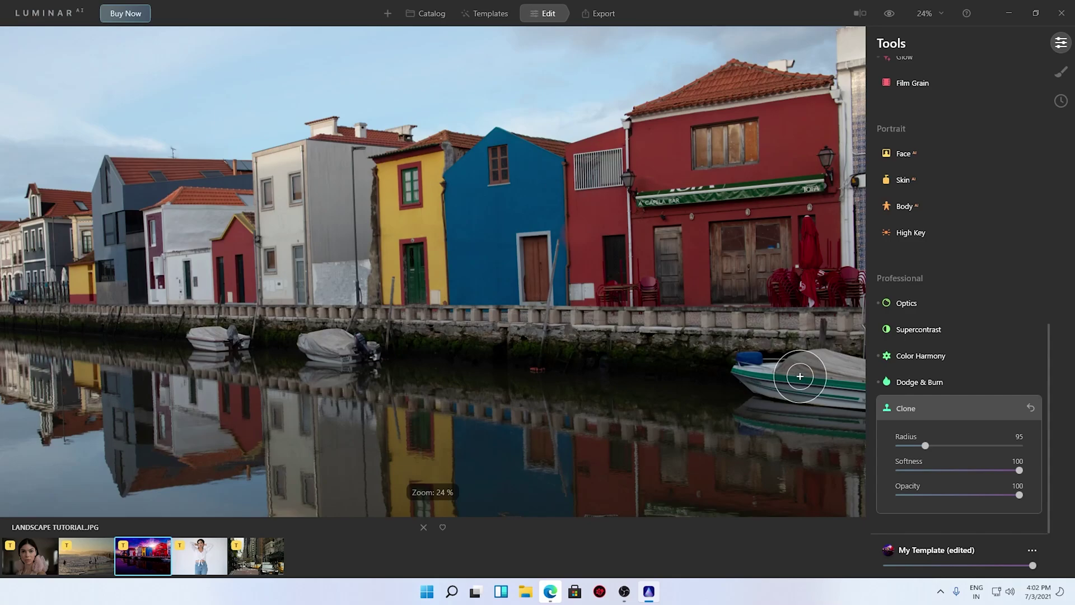
{"action": "scroll", "coordinate": [799, 377], "scroll_direction": "down", "scroll_amount": 2}
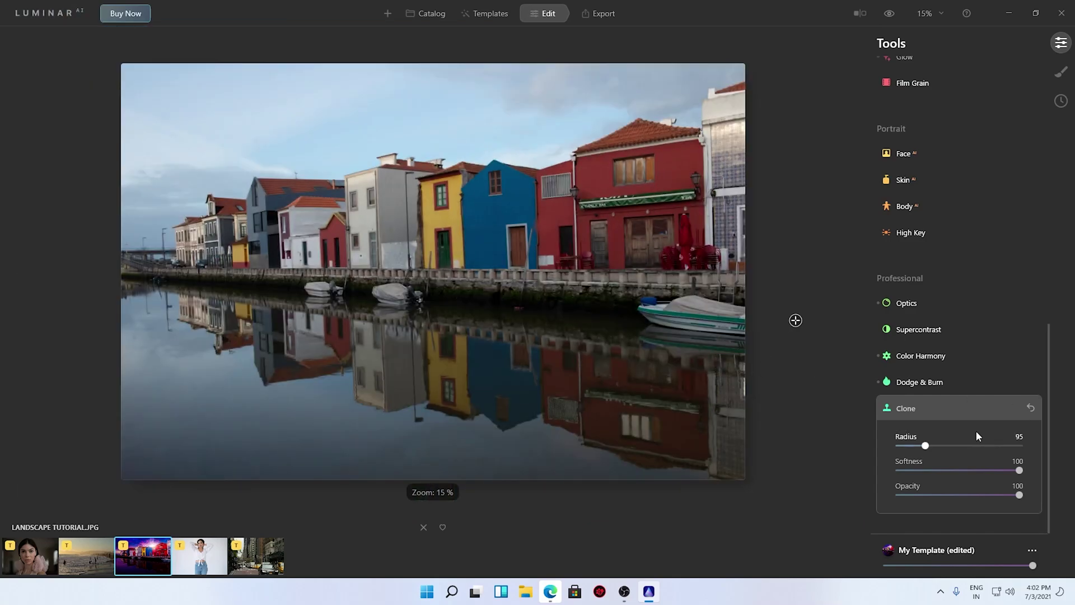